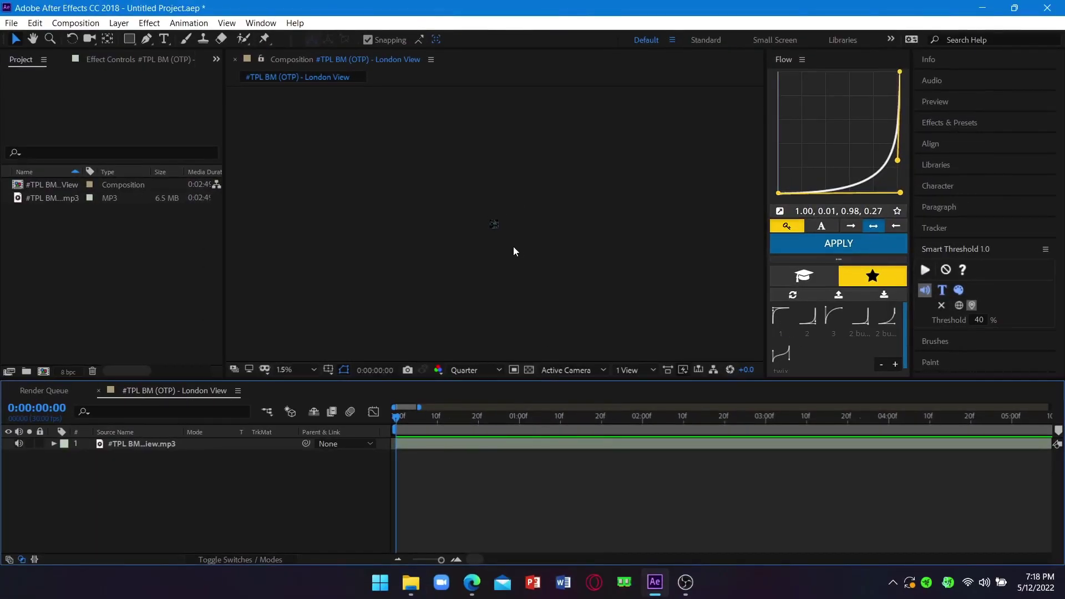
Select the MP3 layer, show its Audio > Waveform, and set the current time to 0:00:01:29
scroll(514, 246, "up", 3)
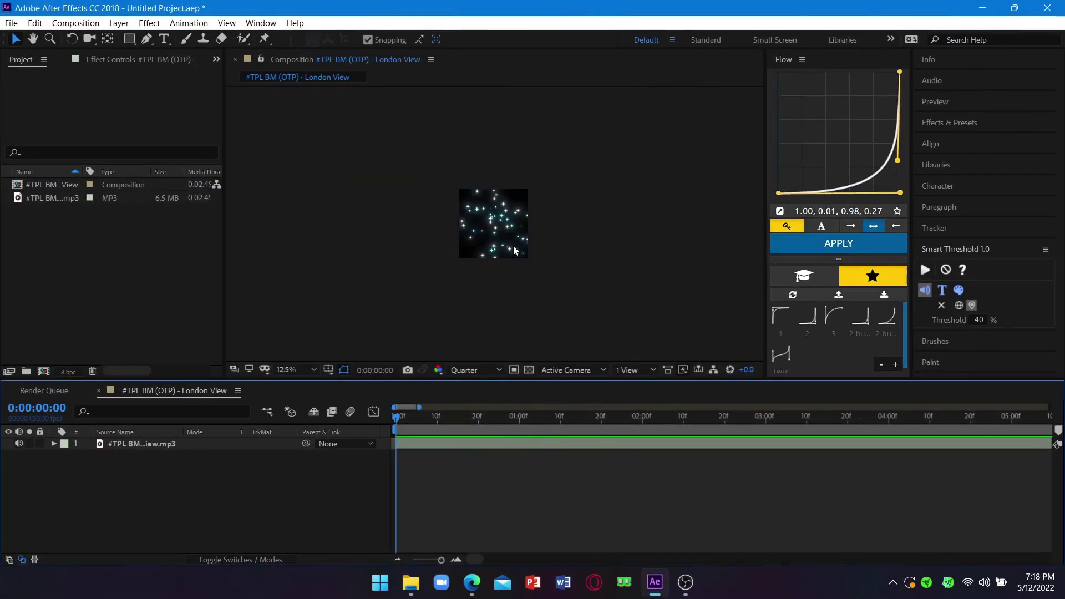
left_click(509, 446)
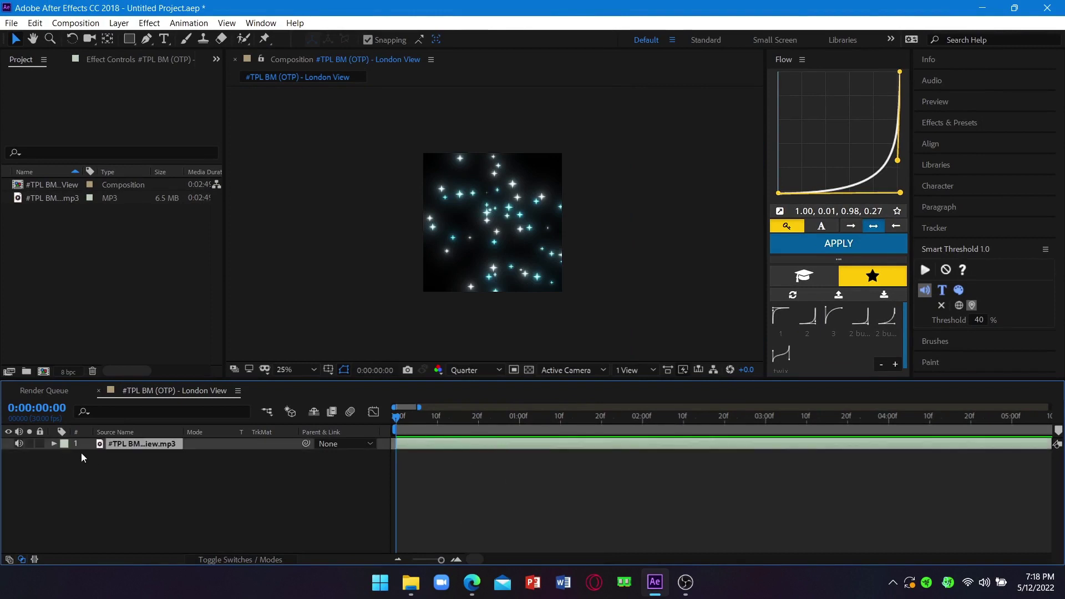
left_click(54, 444)
left_click(78, 480)
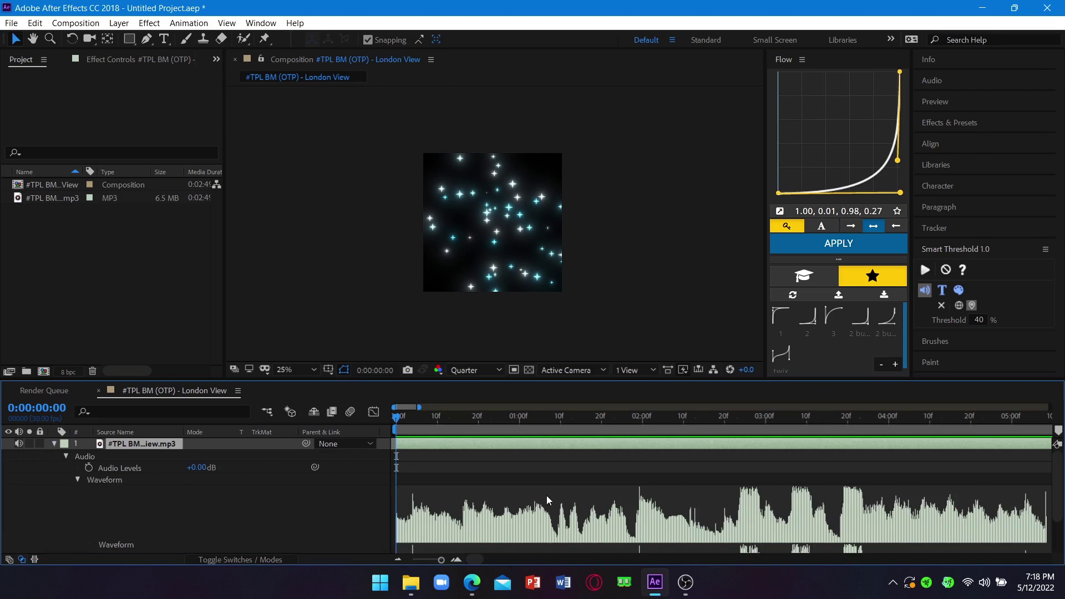
scroll(547, 494, "down", 2)
scroll(651, 458, "up", 2)
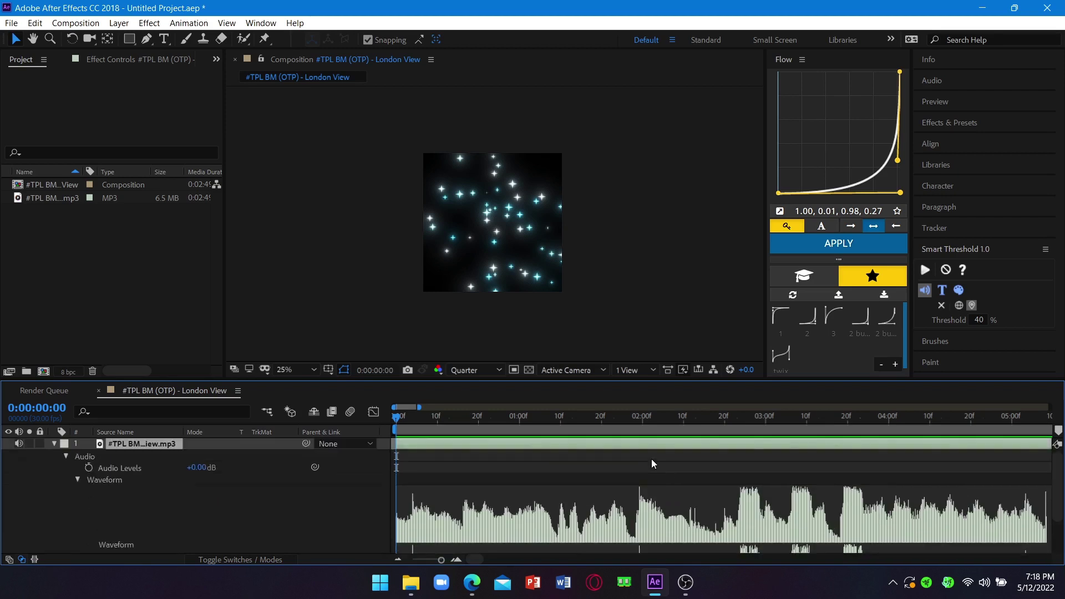
left_click(638, 421)
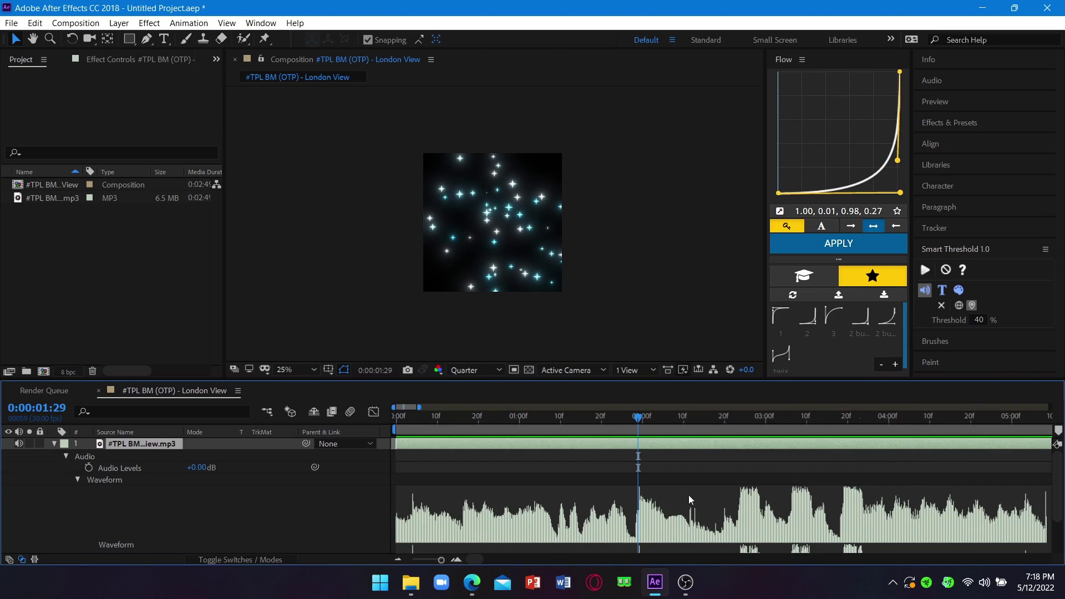
Make the timeline taller, then move the Smart Threshold 1.0 panel up the right stack and expand it
scroll(688, 495, "down", 3)
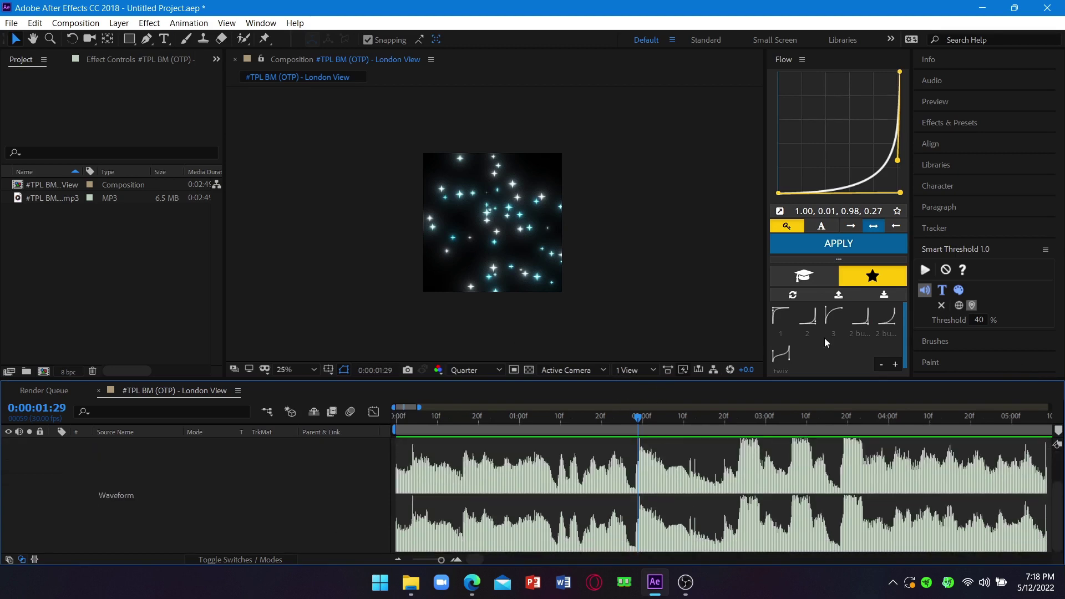
left_click(988, 251)
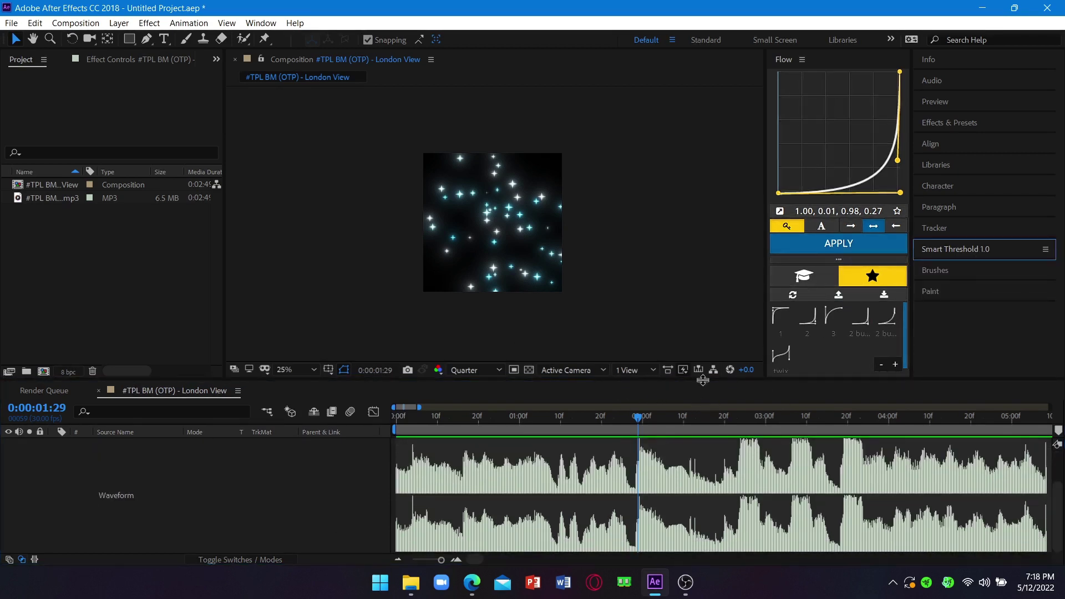
left_click_drag(702, 380, 721, 288)
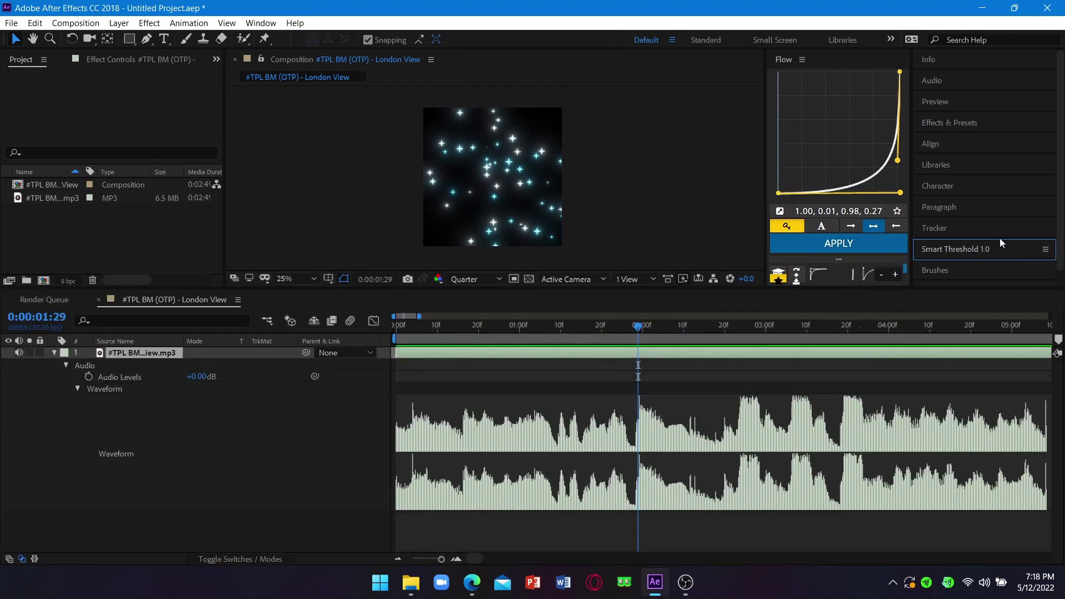
left_click_drag(976, 248, 974, 189)
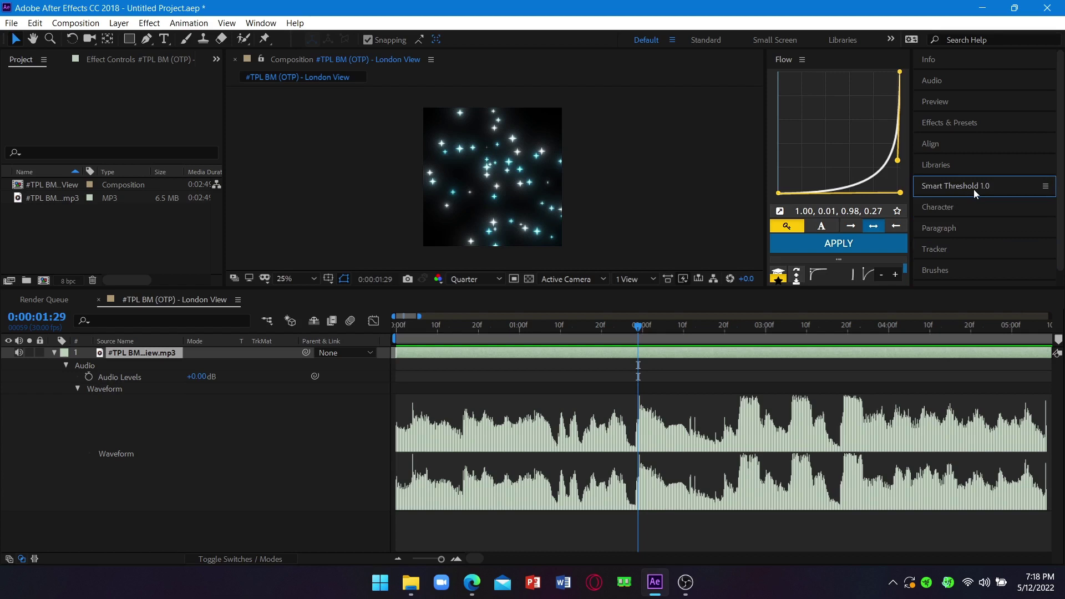
left_click(974, 188)
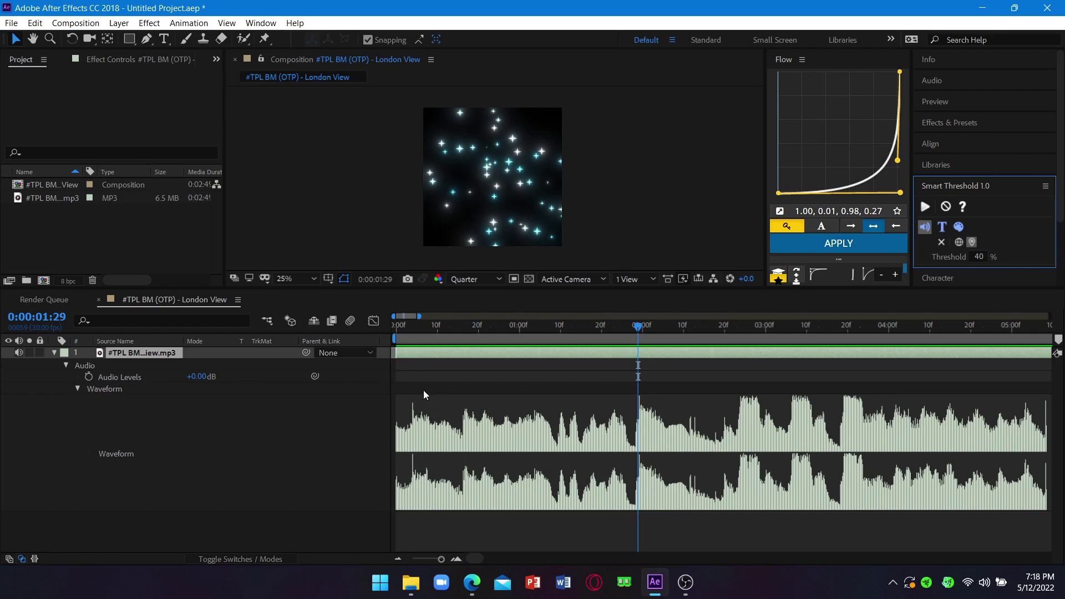
left_click_drag(419, 388, 801, 437)
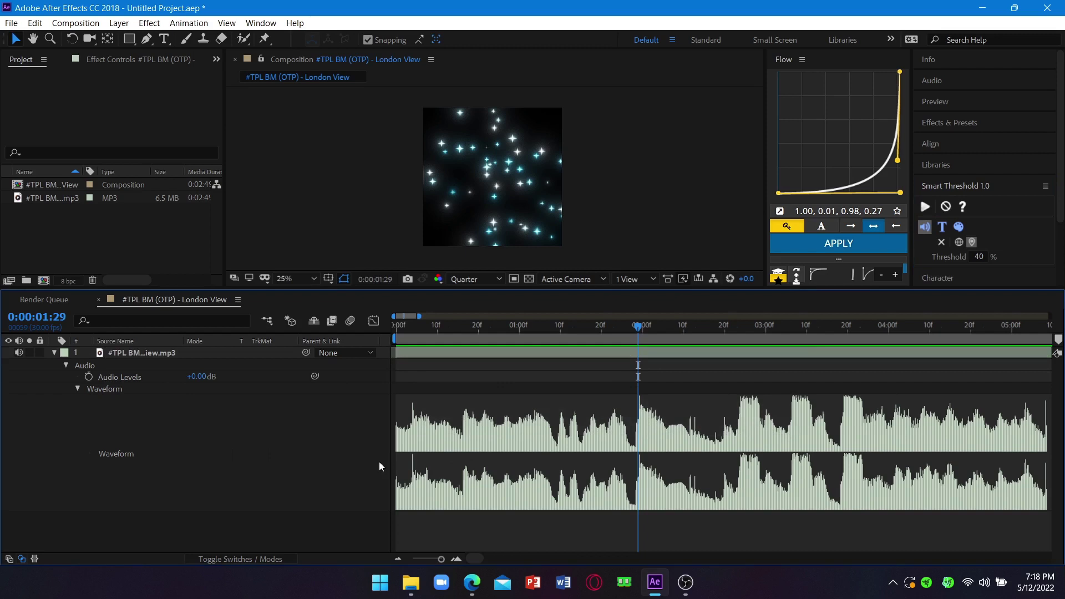
left_click_drag(377, 461, 615, 493)
Dock Smart Threshold above Align and Libraries, enlarge it to show the slider, and set Channel to BOTH
left_click_drag(976, 196, 954, 154)
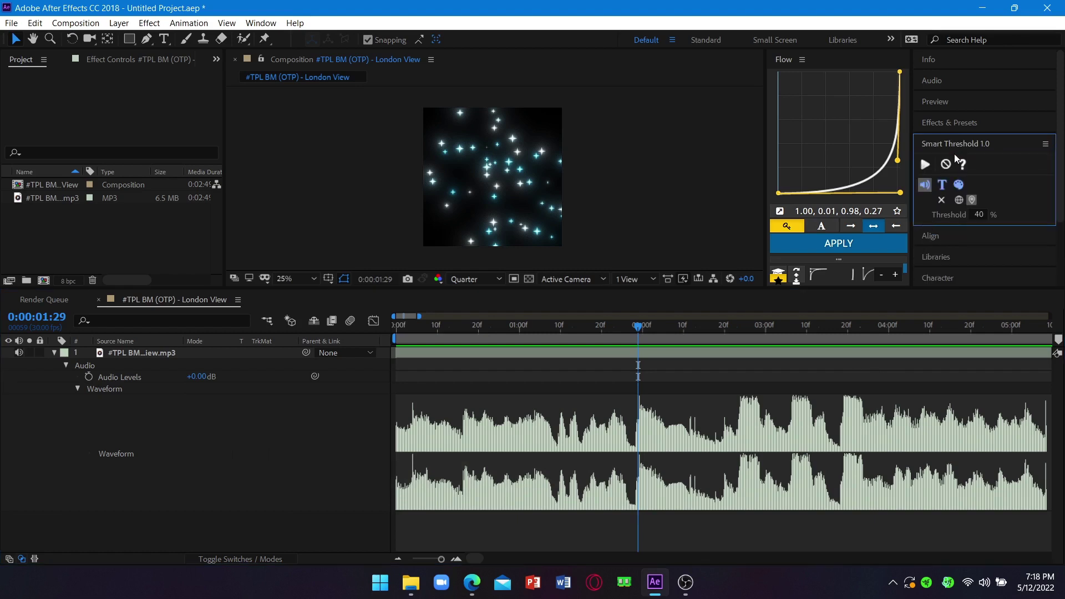
left_click_drag(975, 224, 987, 254)
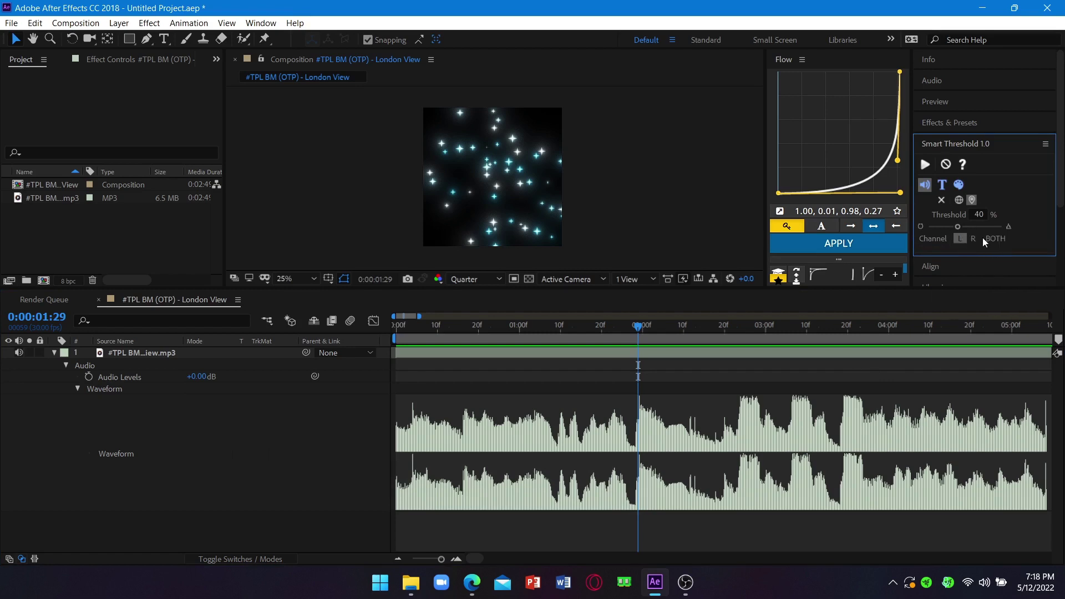
left_click(996, 239)
Take a Snipping Tool screenshot of the timeline waveform and open it for annotation
key("super+shift+s")
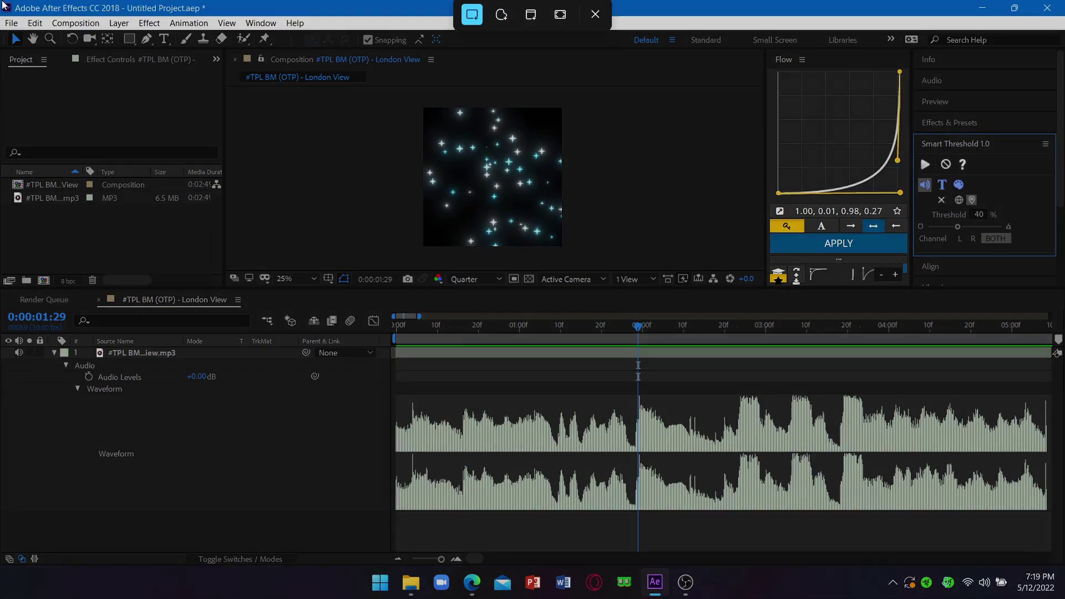
left_click_drag(0, 0, 880, 202)
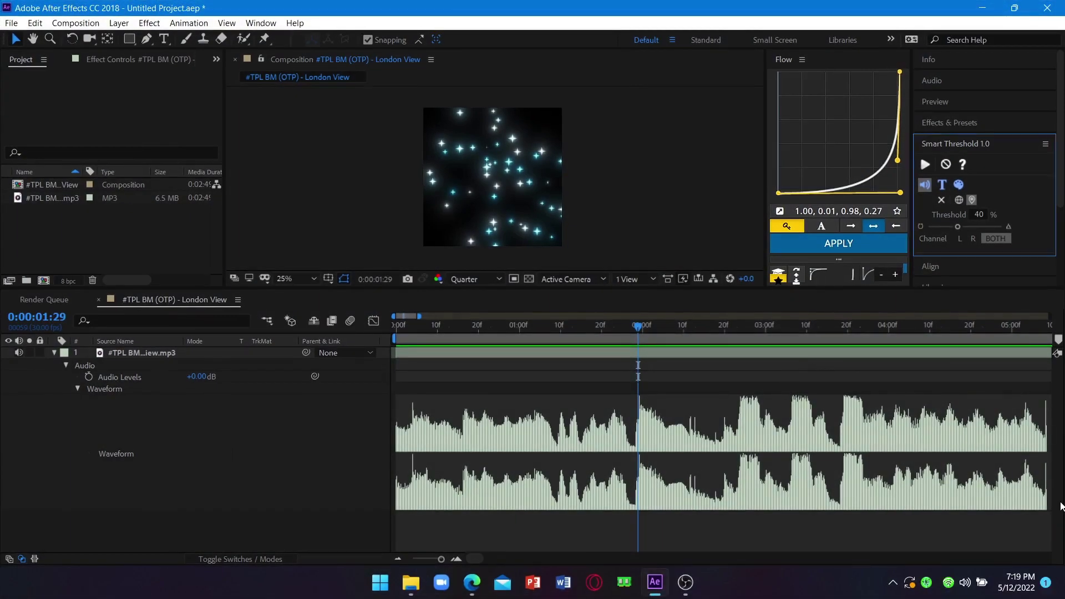
left_click(913, 443)
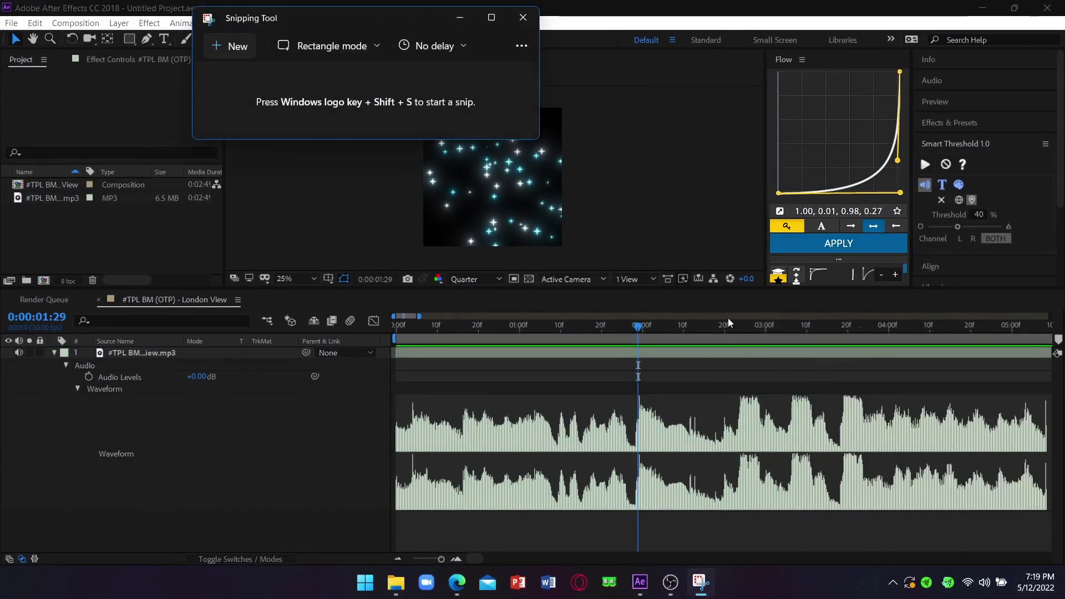
scroll(681, 382, "up", 2)
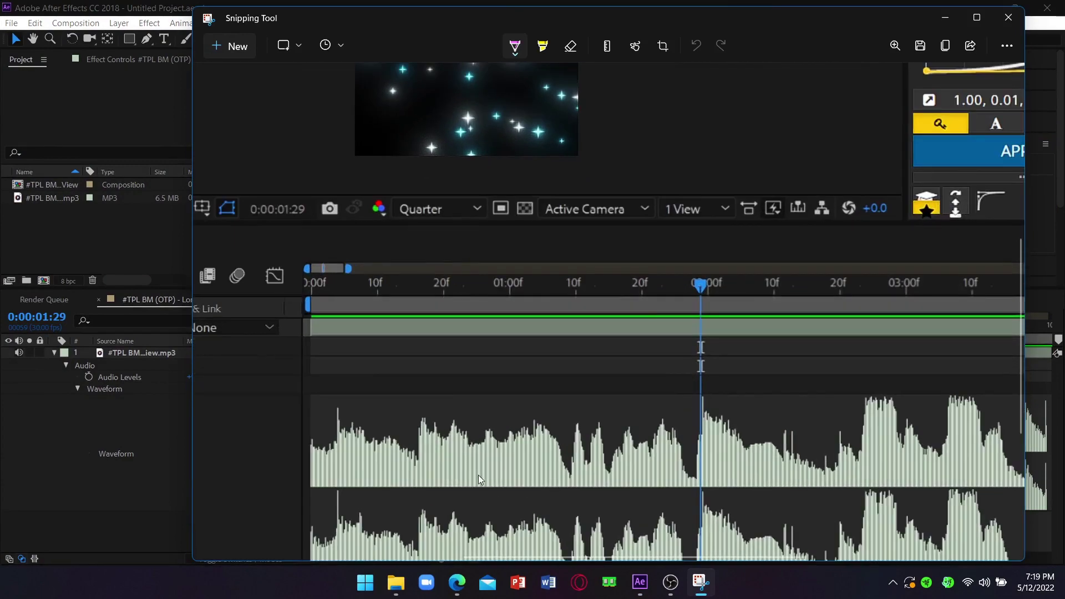
Annotate the waveform in pink pen with start ticks, a peak mark and a threshold line
left_click_drag(311, 485, 310, 389)
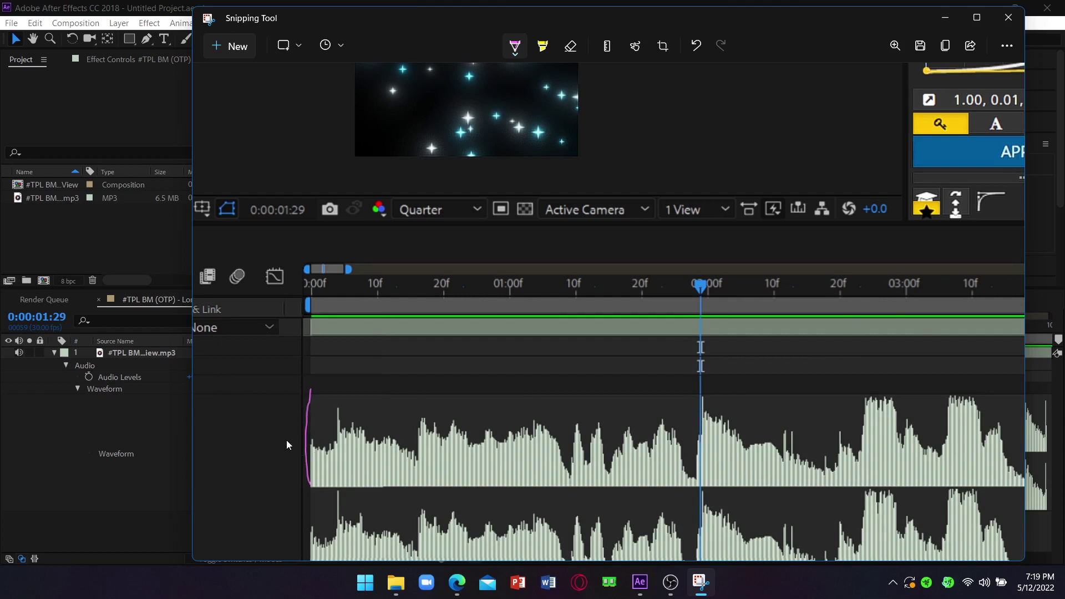
left_click_drag(286, 439, 317, 438)
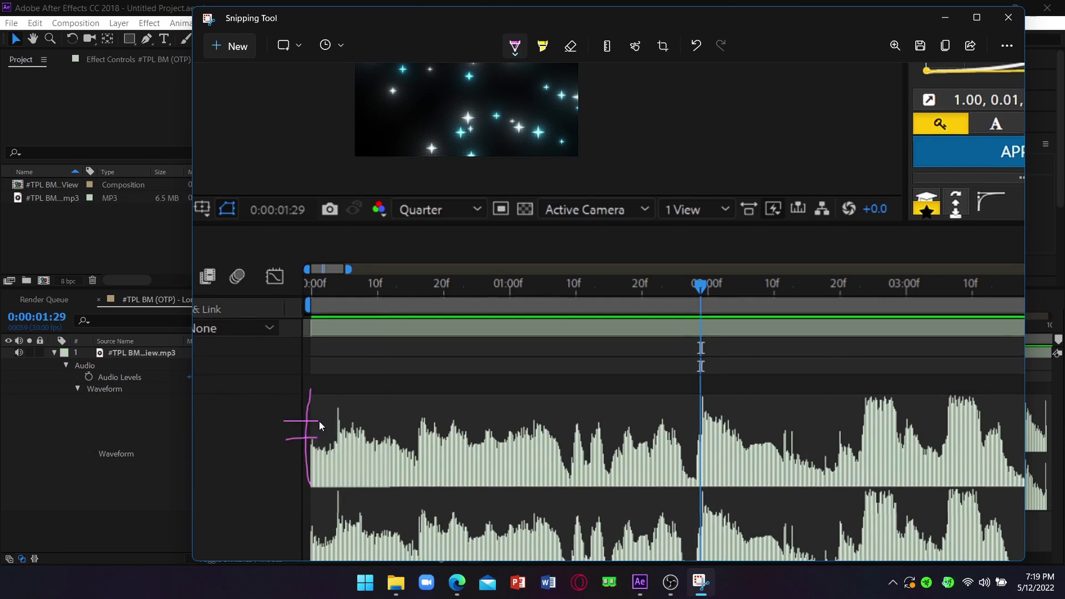
left_click_drag(325, 408, 301, 396)
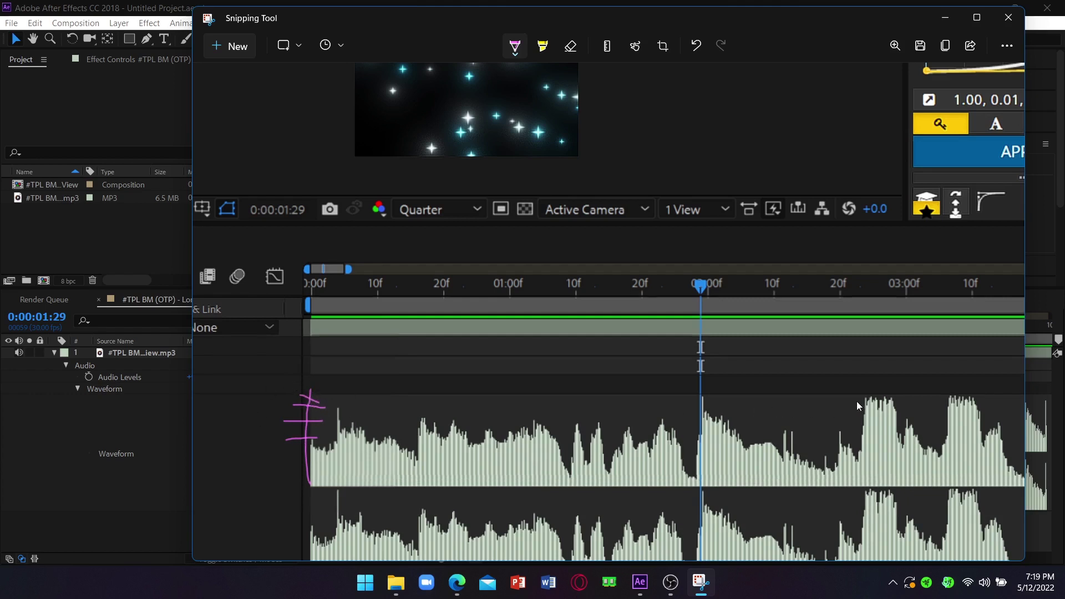
left_click_drag(861, 399, 900, 397)
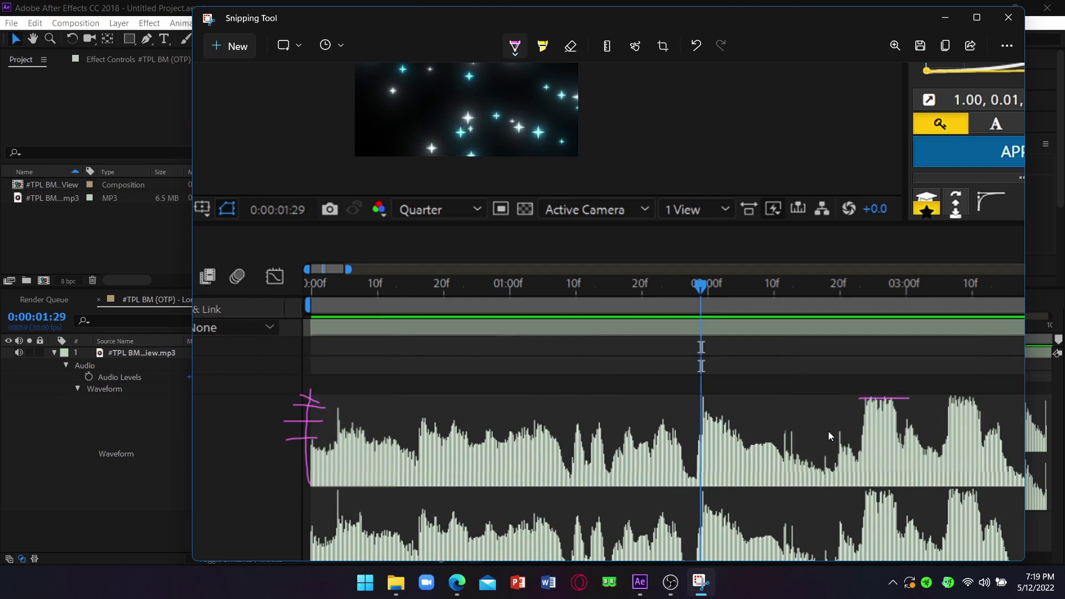
left_click_drag(417, 407, 774, 415)
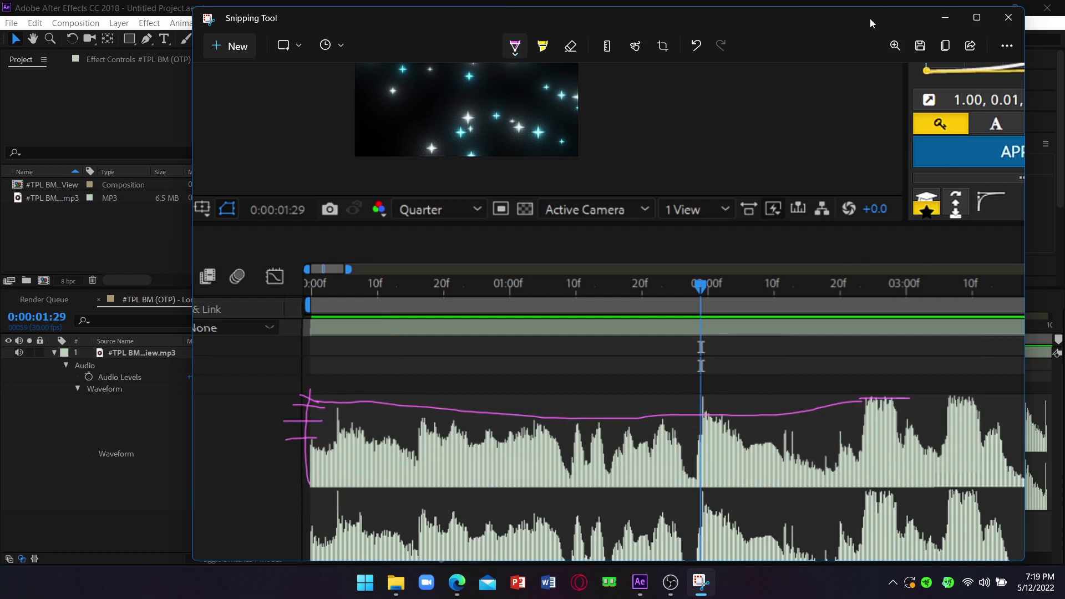
left_click_drag(870, 22, 644, 36)
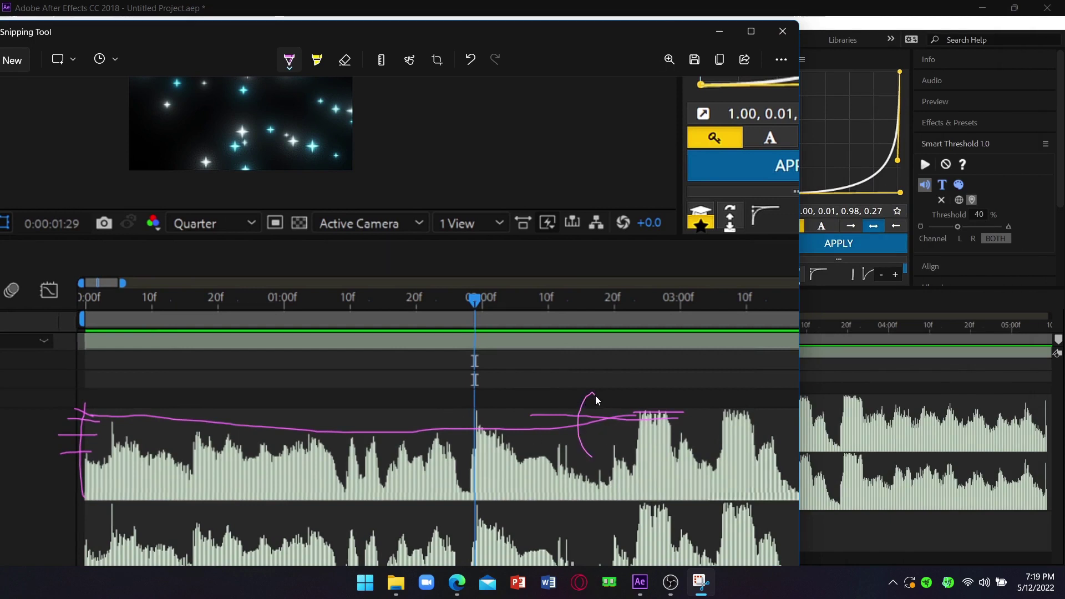
mouse_move(595, 395)
left_mouse_down()
mouse_move(582, 394)
mouse_move(604, 392)
left_mouse_up()
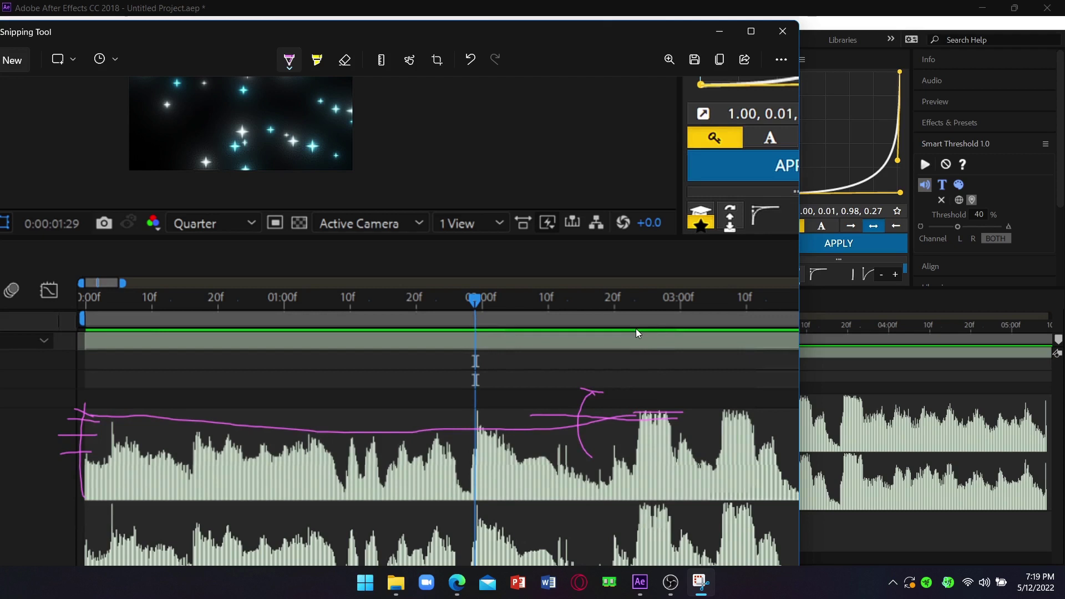
mouse_move(634, 326)
left_mouse_down()
mouse_move(655, 350)
mouse_move(657, 327)
left_mouse_up()
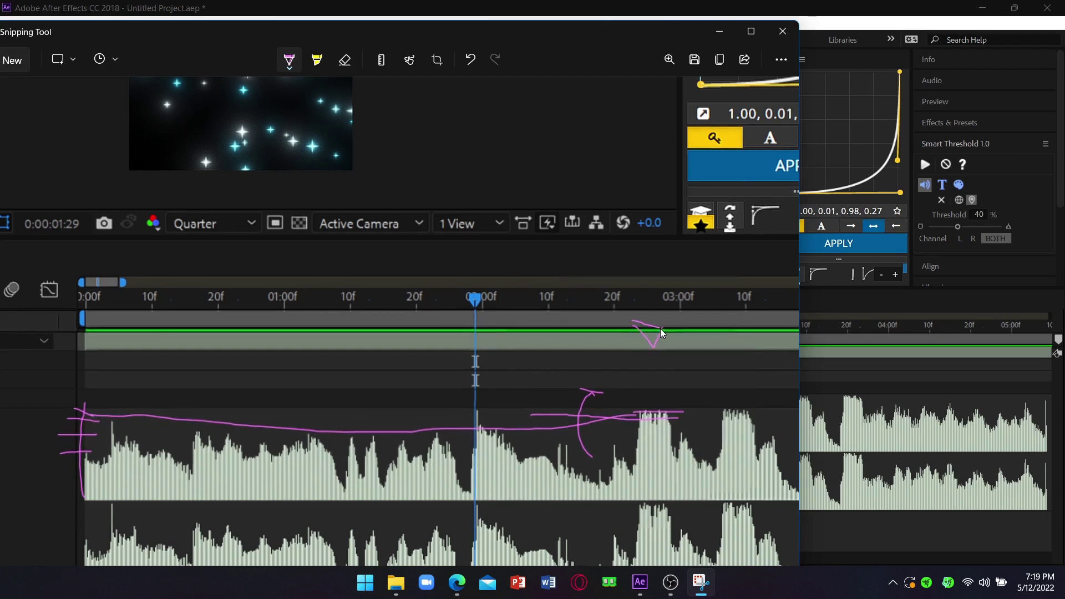
Set Smart Threshold's threshold to 90, label markers by INDEX, and select the audio layer
left_click(782, 31)
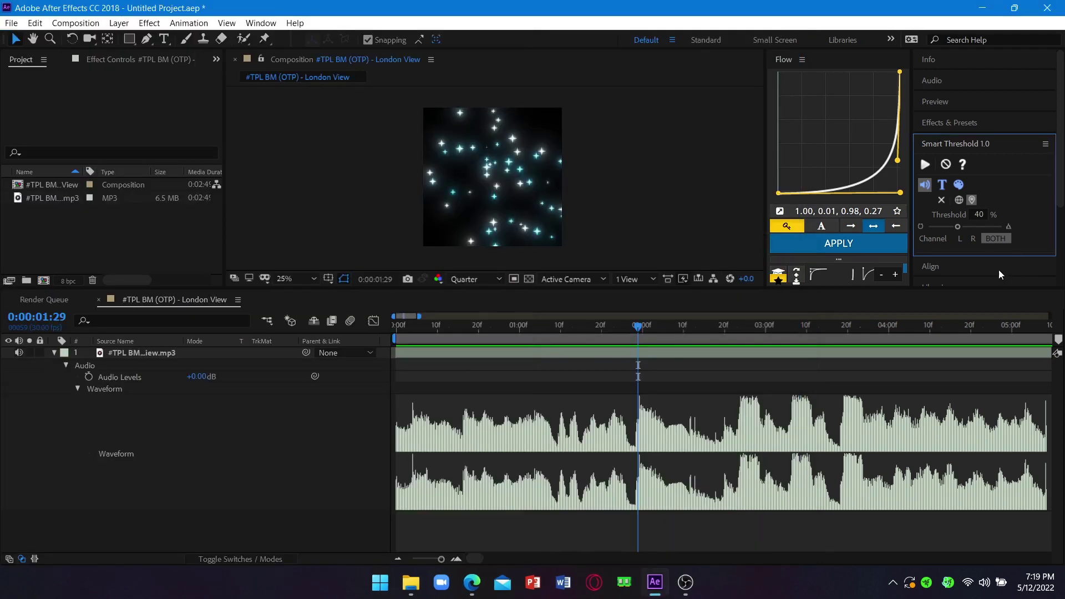
left_click(979, 214)
type("90")
key("Return")
left_click(944, 185)
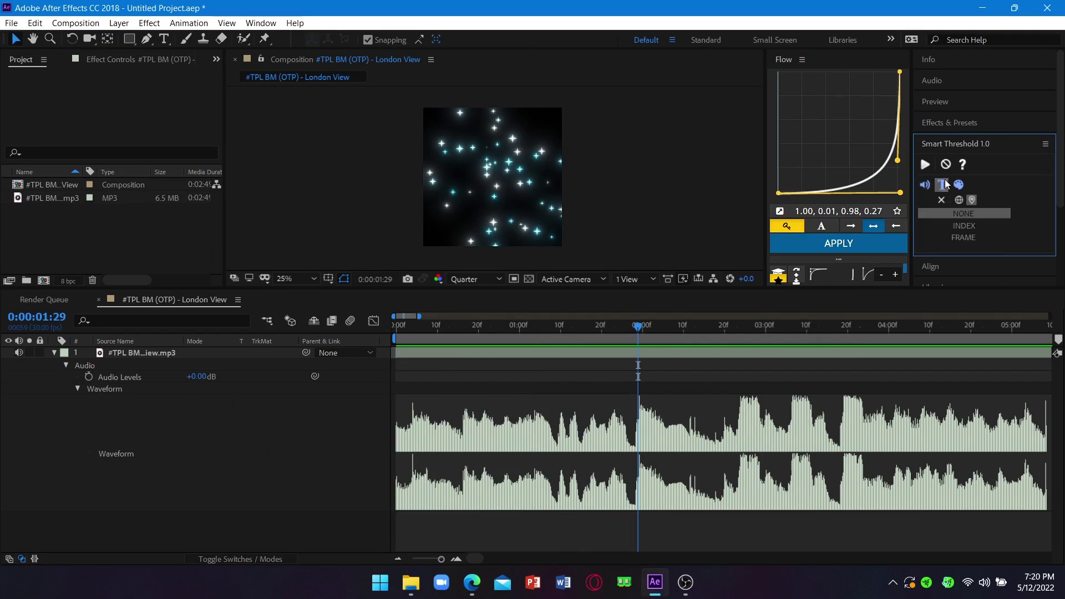
left_click(963, 225)
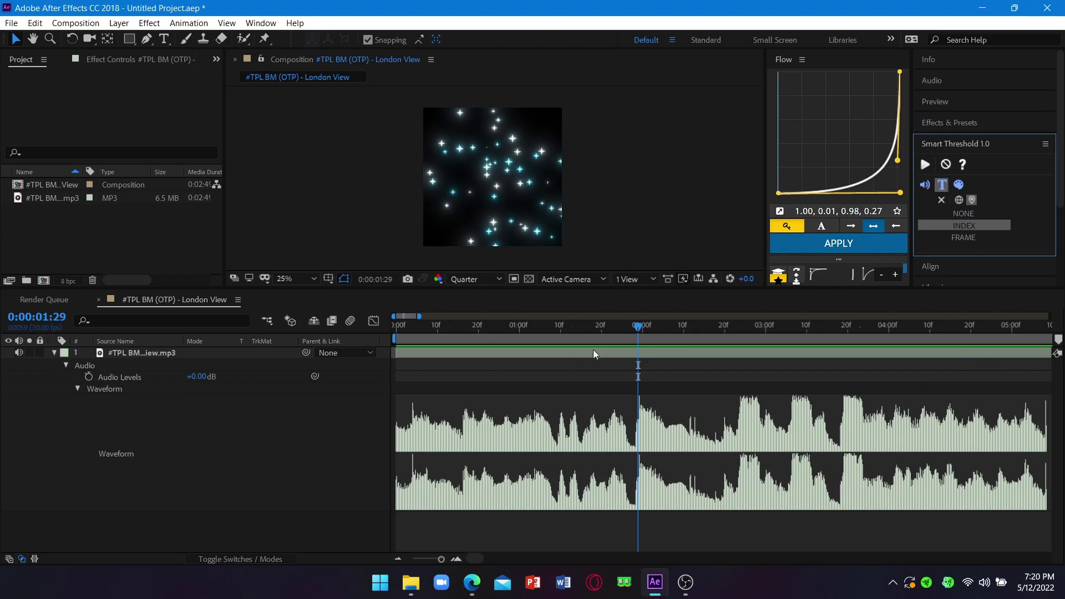
left_click(683, 355)
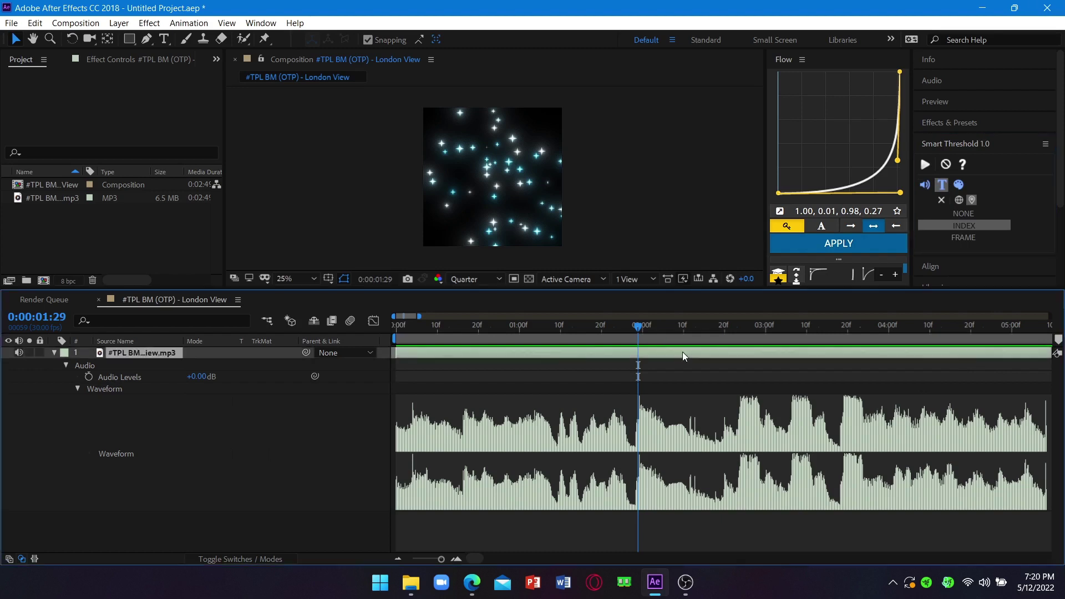
Run Smart Threshold to add numbered markers, preview them, then bring up the Payhip page in Edge
left_click(925, 164)
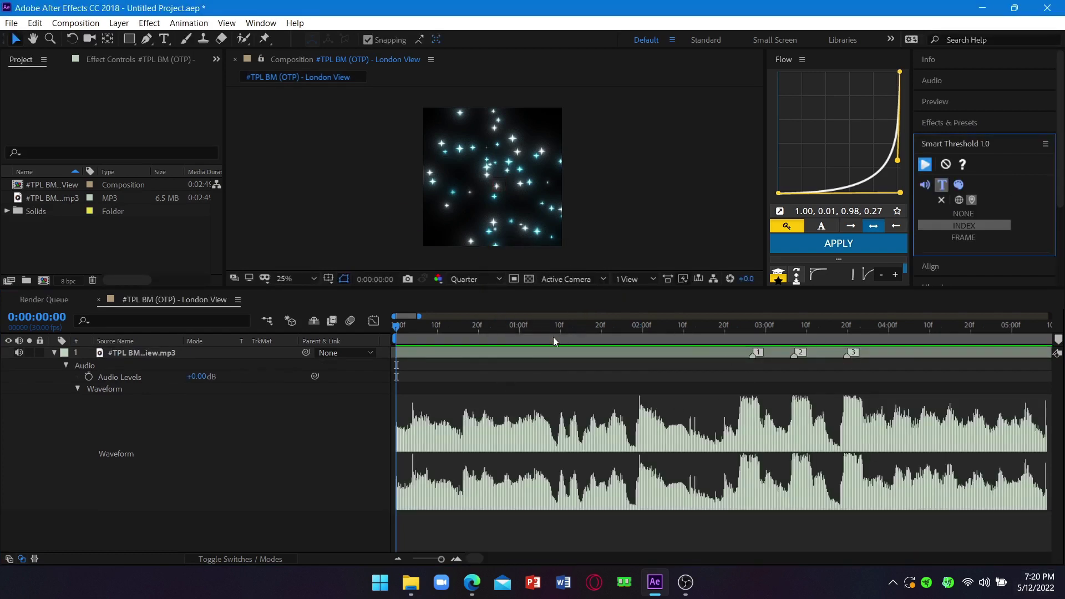
key("minus")
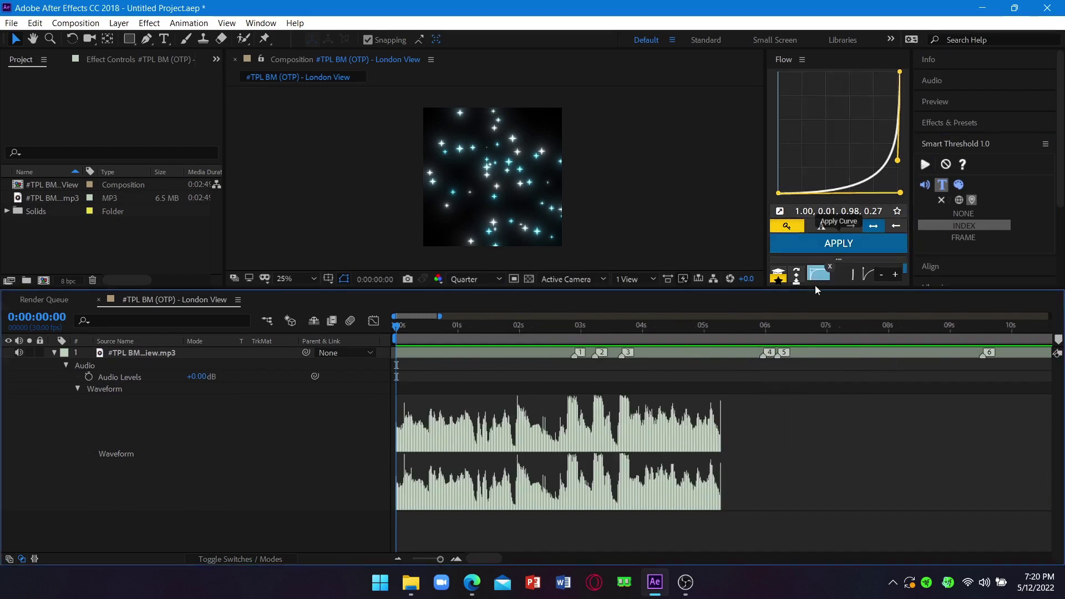
key("space")
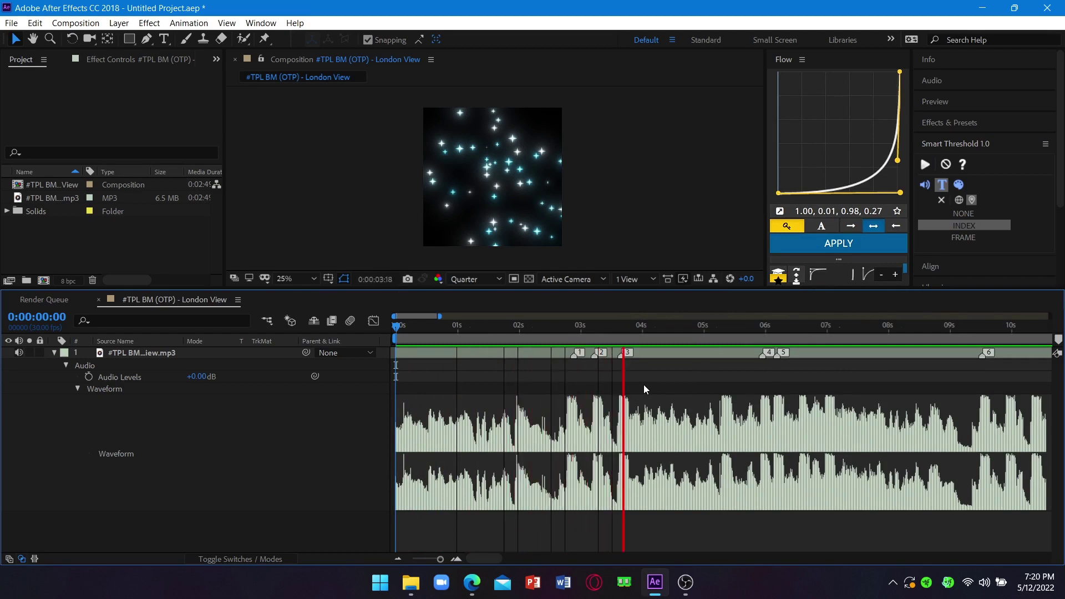
key("space")
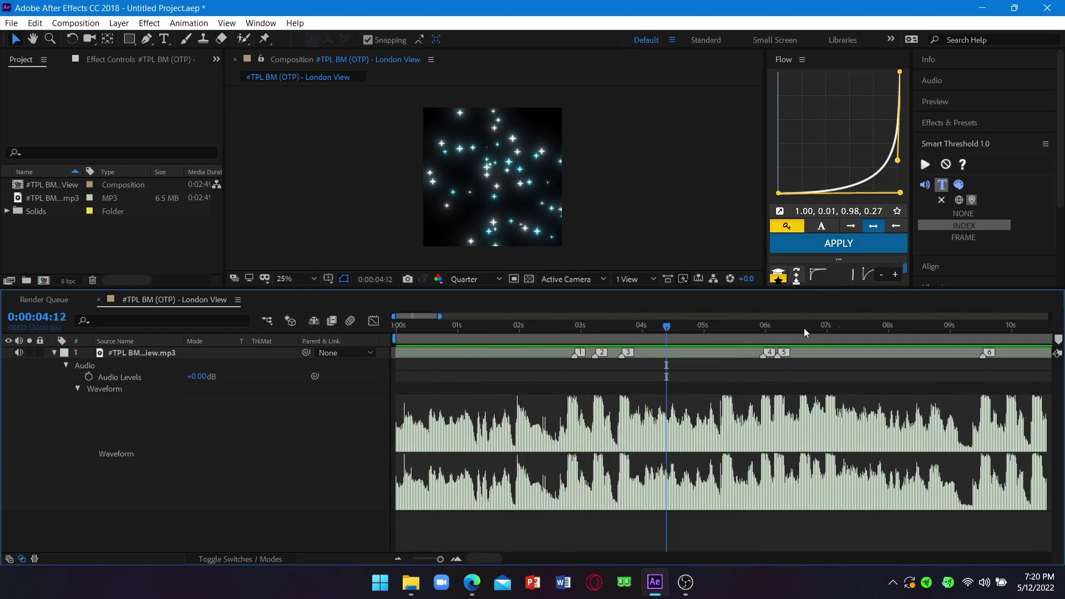
key("minus")
key("minus")
key("minus")
key("minus")
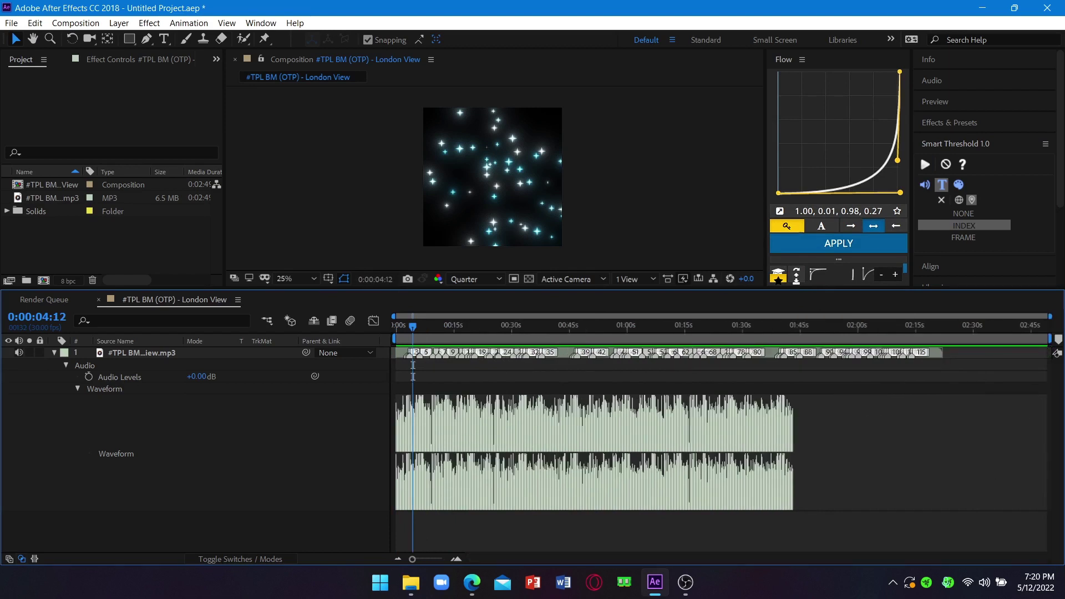
key("equal")
key("equal")
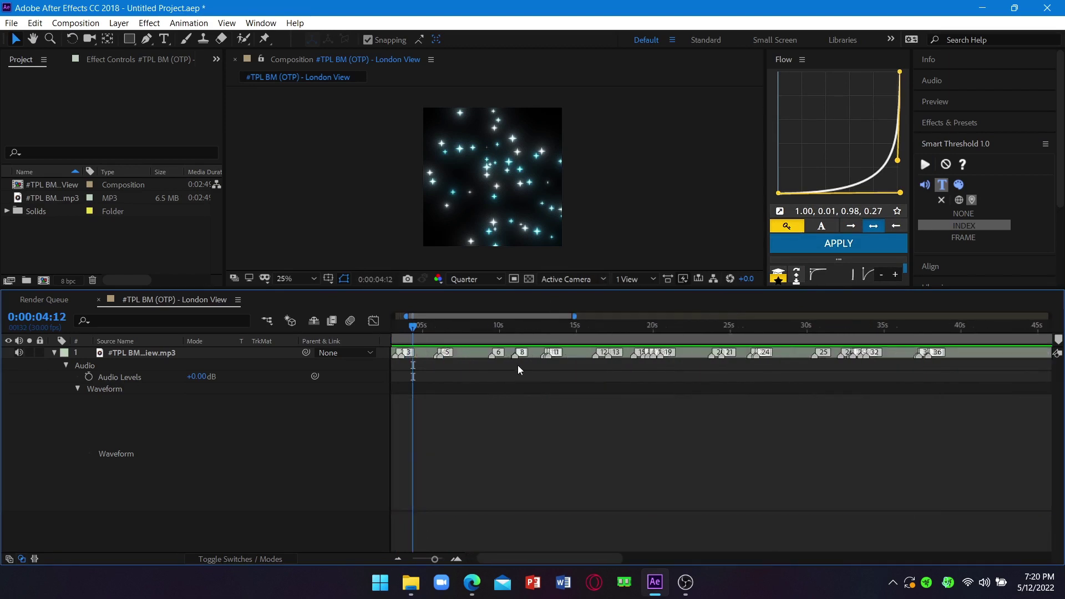
key("equal")
key("equal")
key("equal")
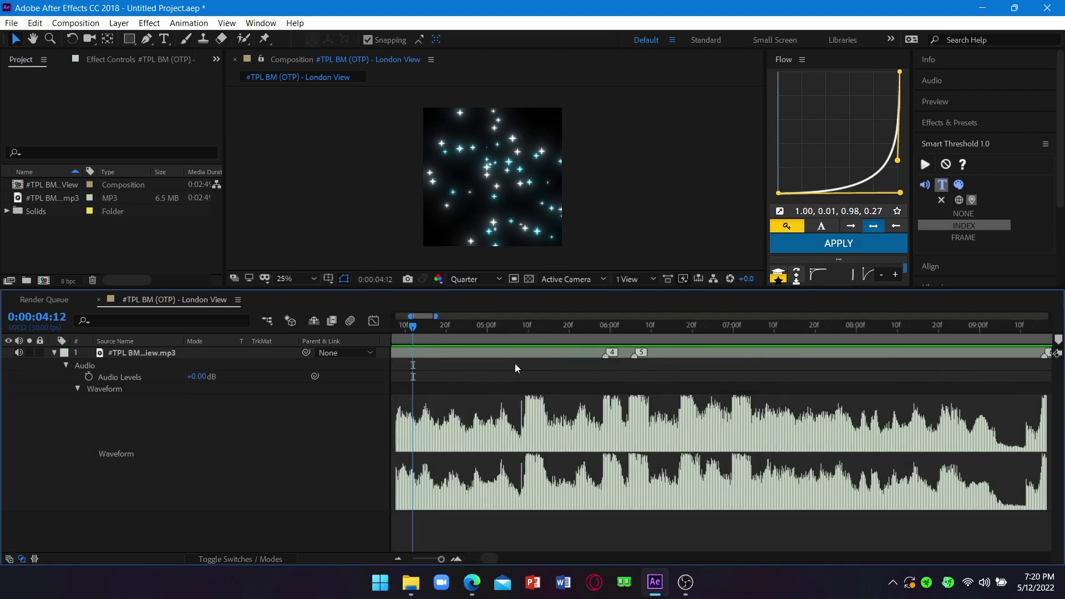
left_click(447, 355)
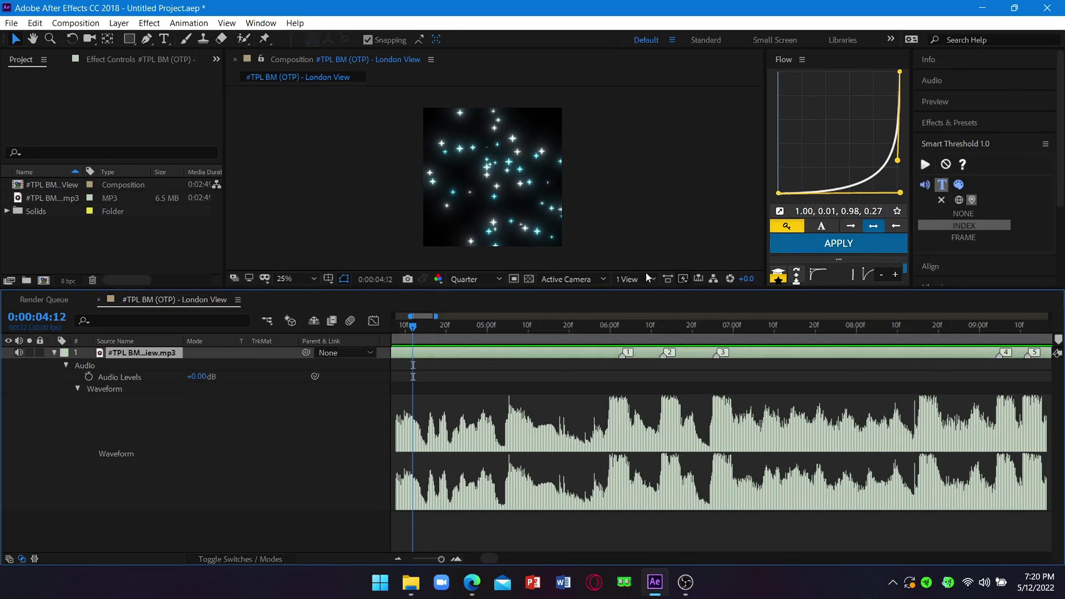
left_click(468, 585)
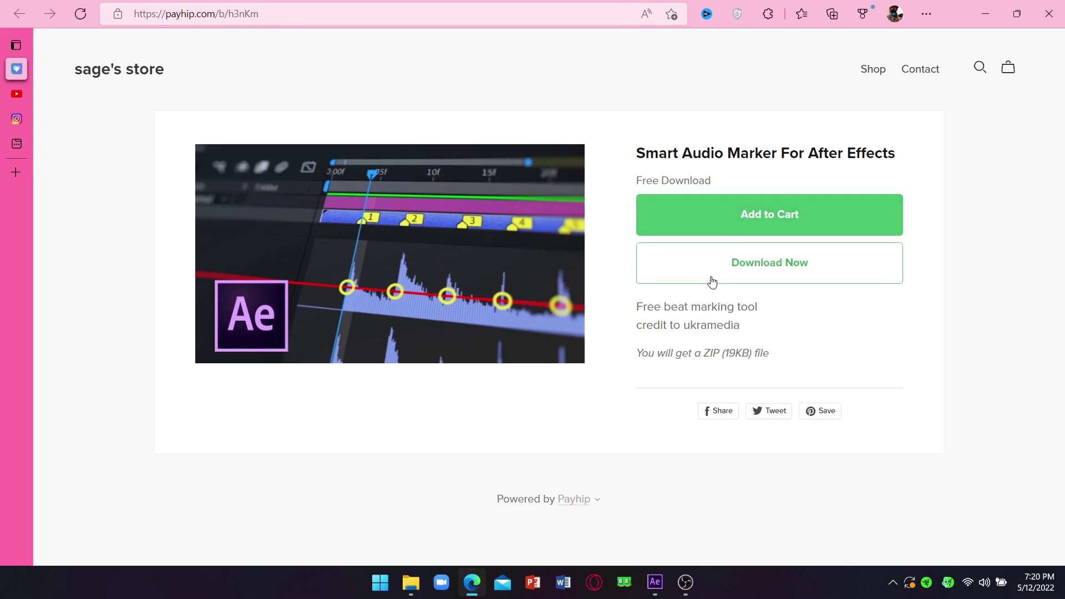
Try the free Smart Audio Marker download on Payhip and dismiss the email prompt
left_click(771, 276)
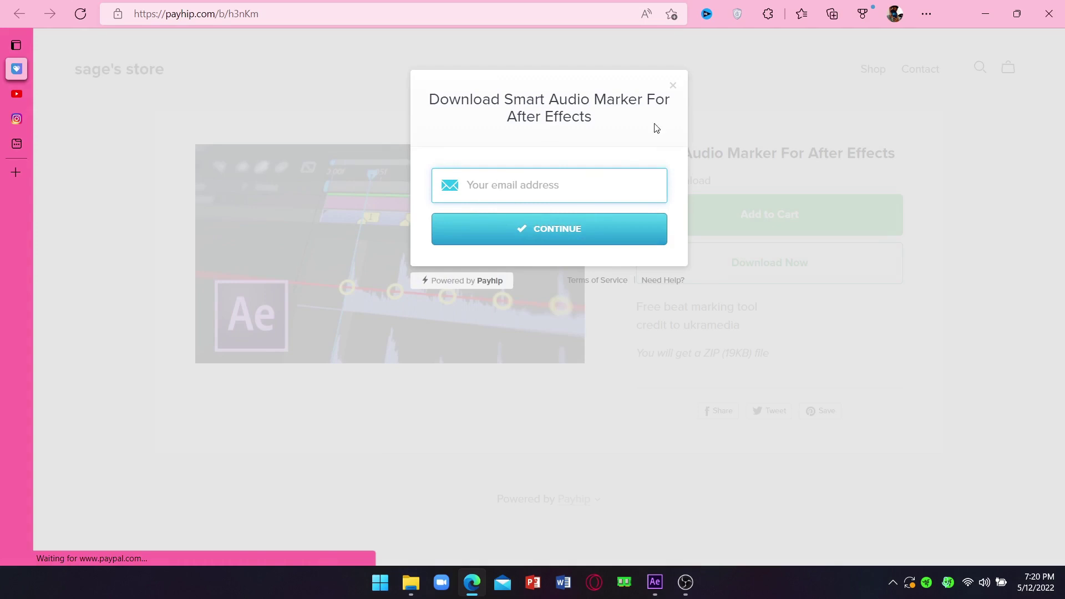
left_click(674, 87)
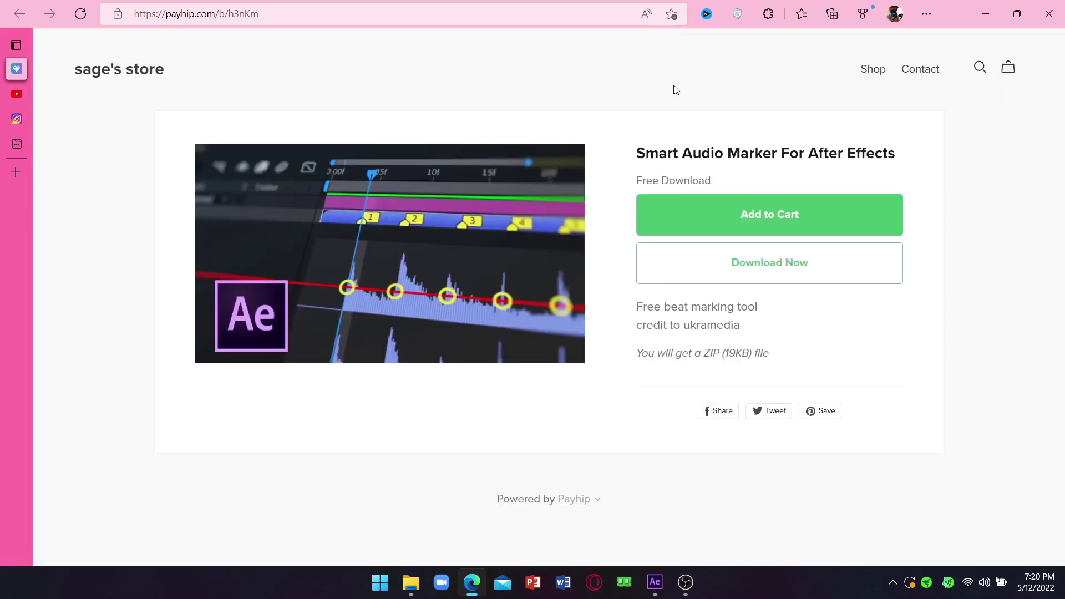
In File Explorer on New Volume (F:), open the extracted Smart-Threshold-1.0-ukramedia folder
left_click(411, 582)
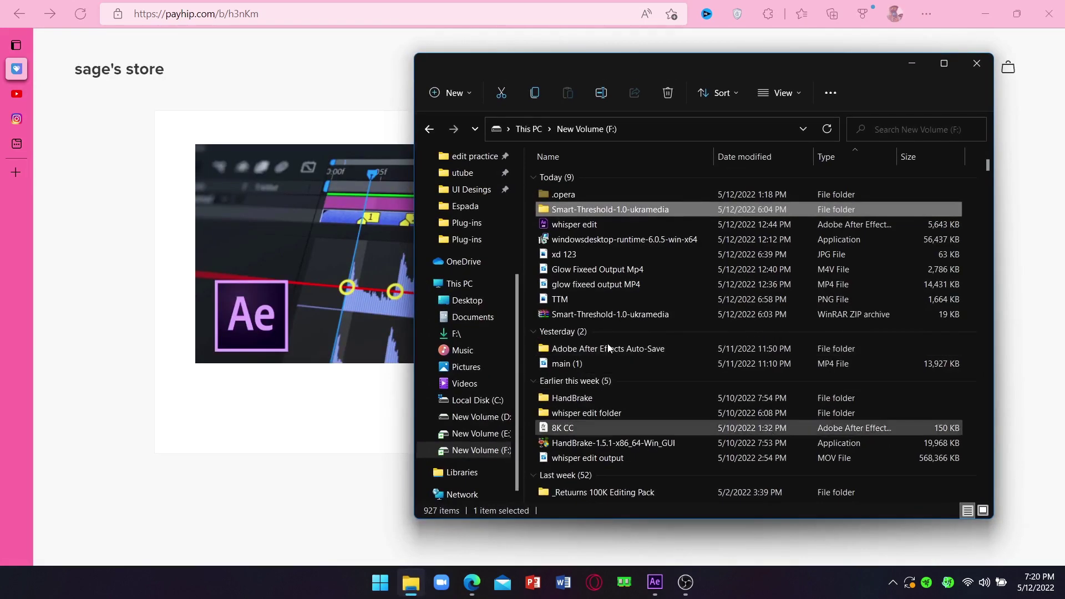
left_click(641, 318)
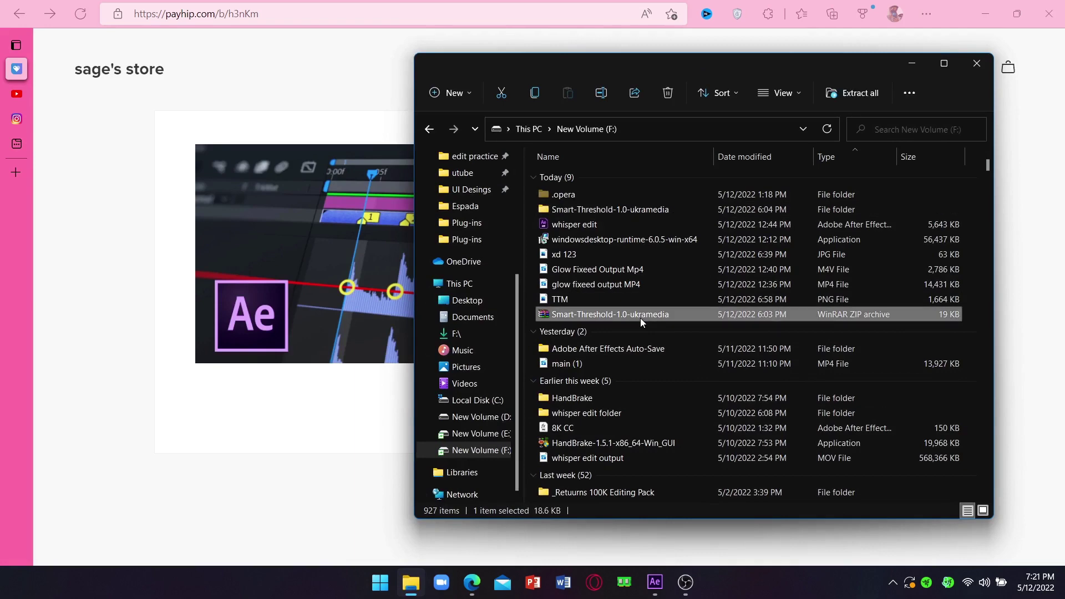
right_click(640, 317)
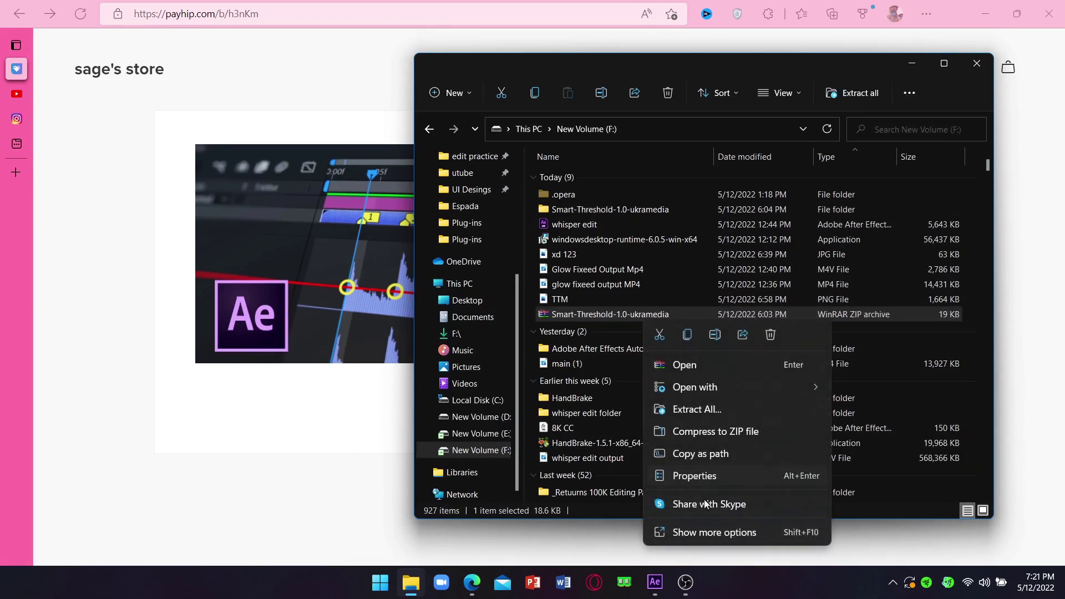
left_click(717, 537)
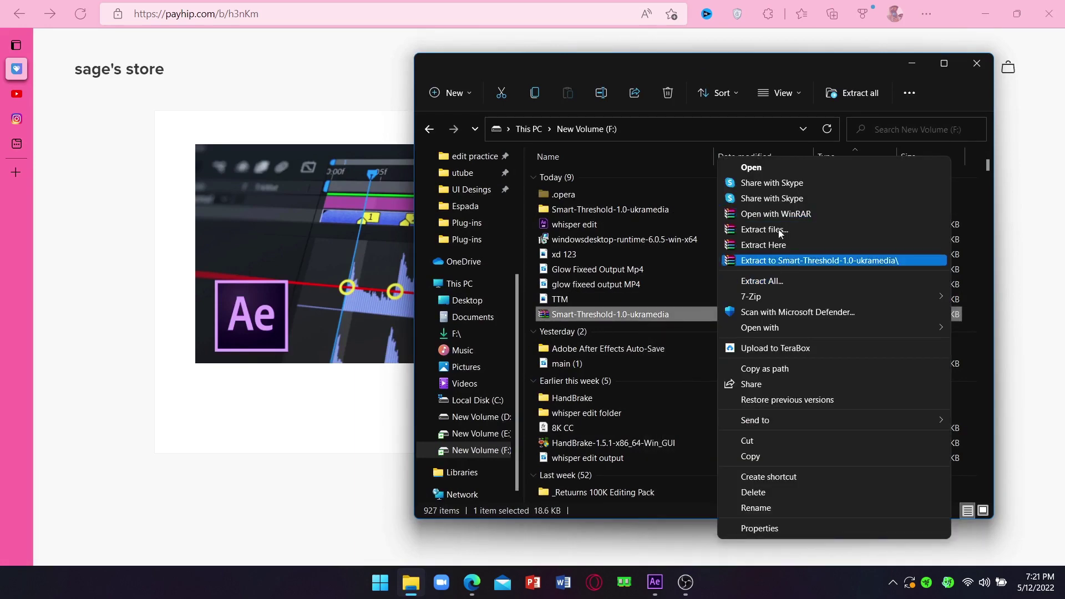
left_click(611, 288)
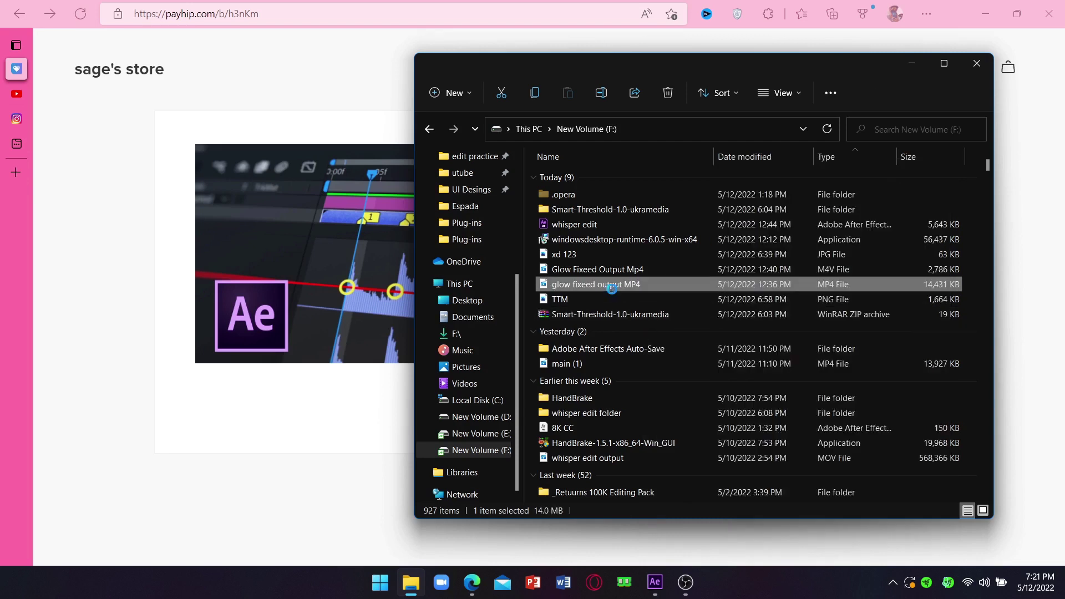
left_click(597, 211)
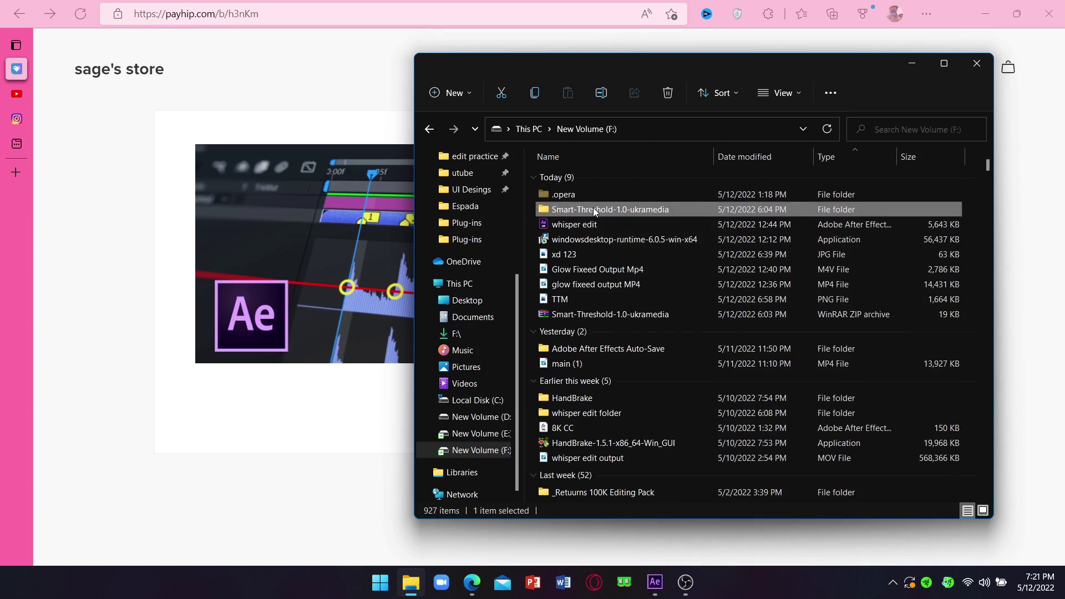
double_click(593, 209)
Select the Smart Threshold 1.0 script and bring up its full list of file actions
left_click_drag(642, 353, 608, 206)
left_click(587, 181)
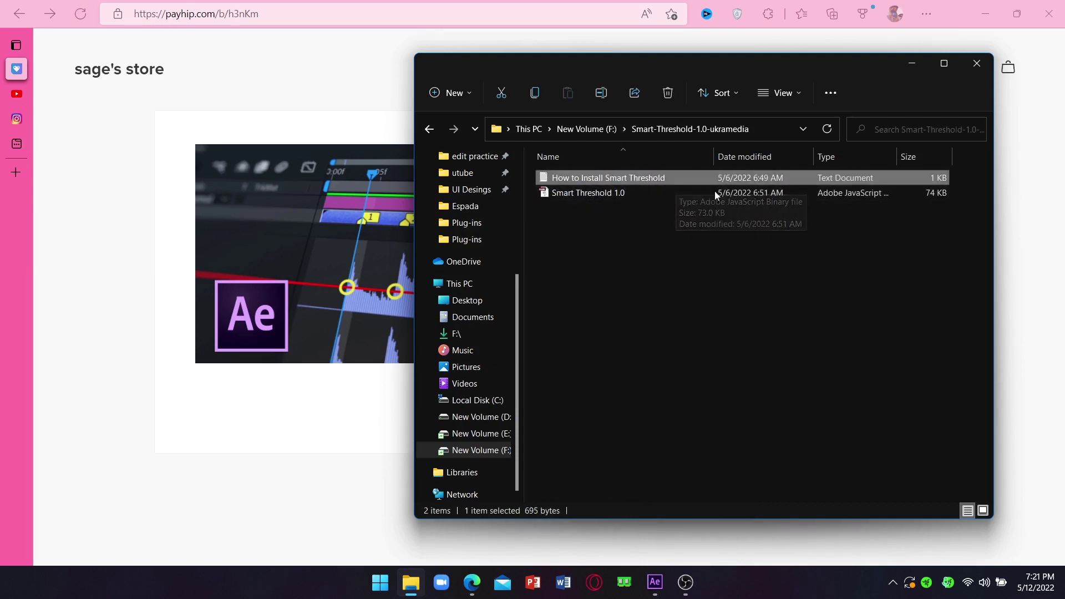
left_click(570, 196)
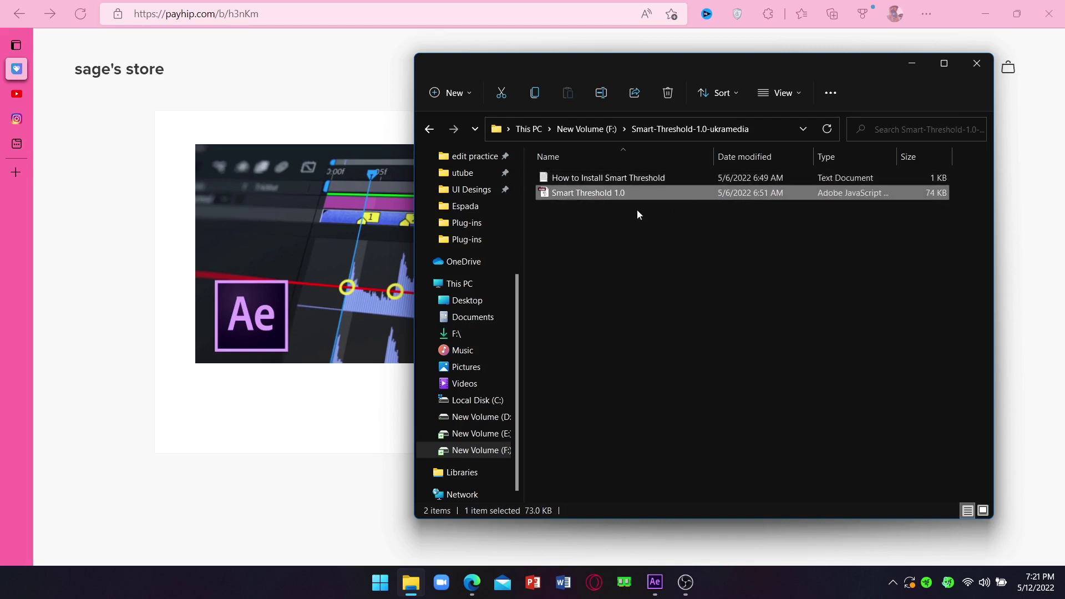
right_click(580, 192)
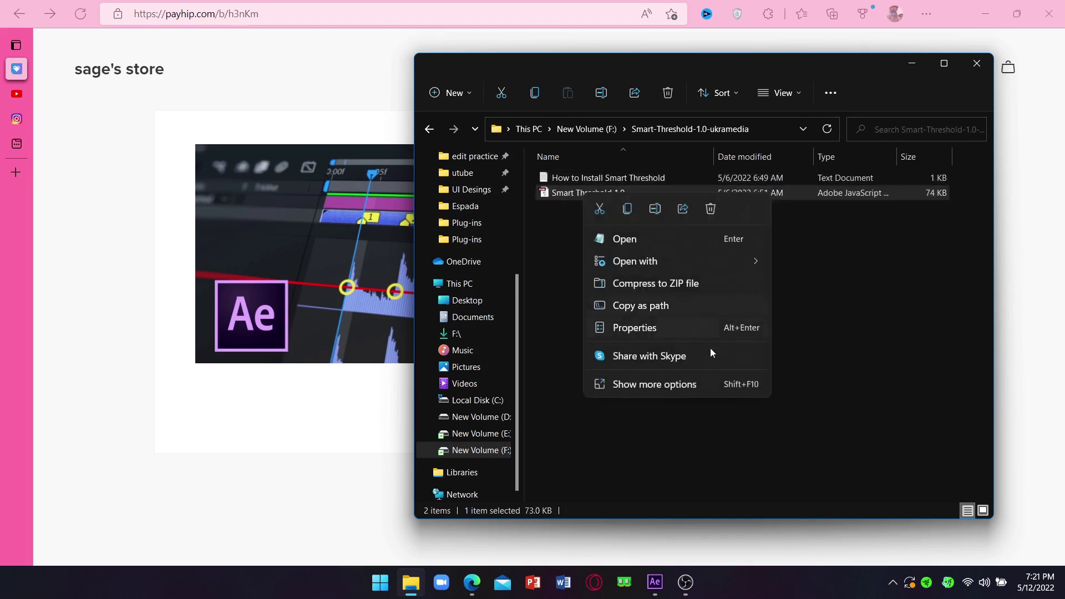
left_click(679, 380)
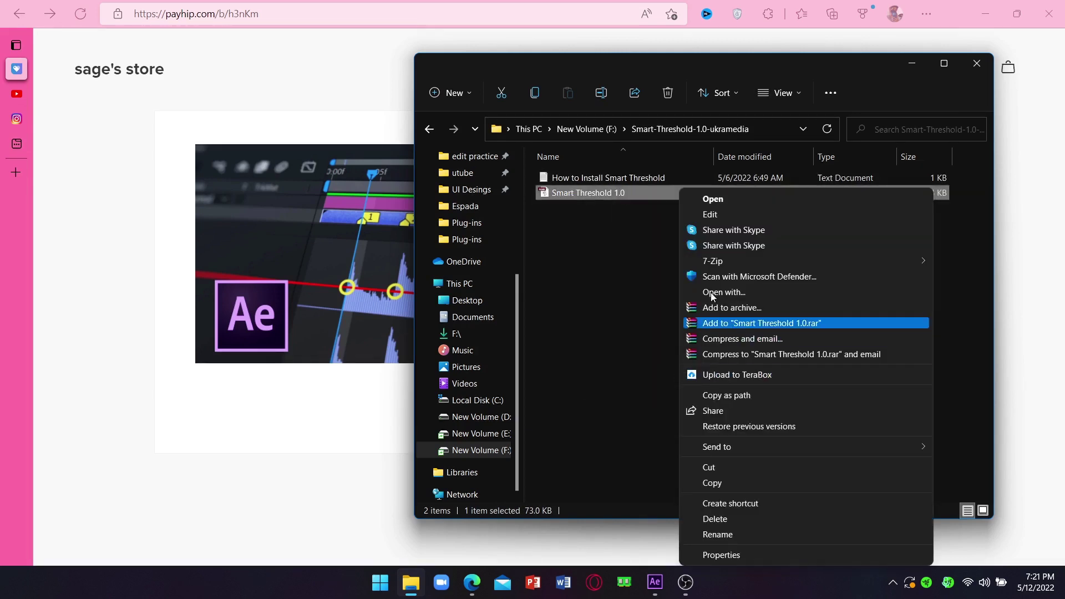
Copy the Smart Threshold 1.0 file and browse to C:\Program Files\Adobe\Adobe After Effects CC 2018\Support Files
left_click(735, 482)
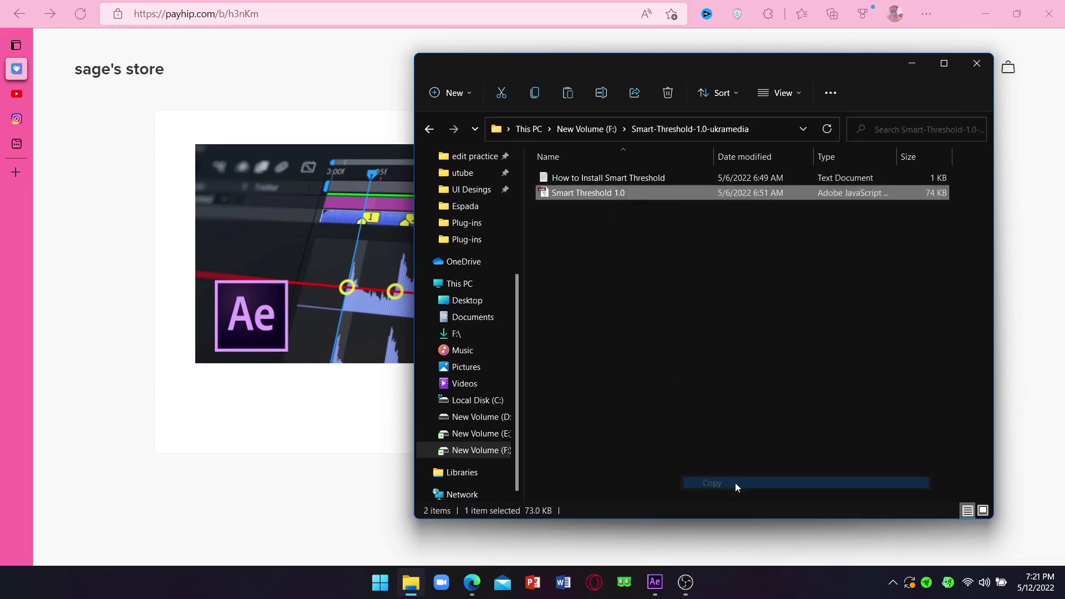
left_click(482, 407)
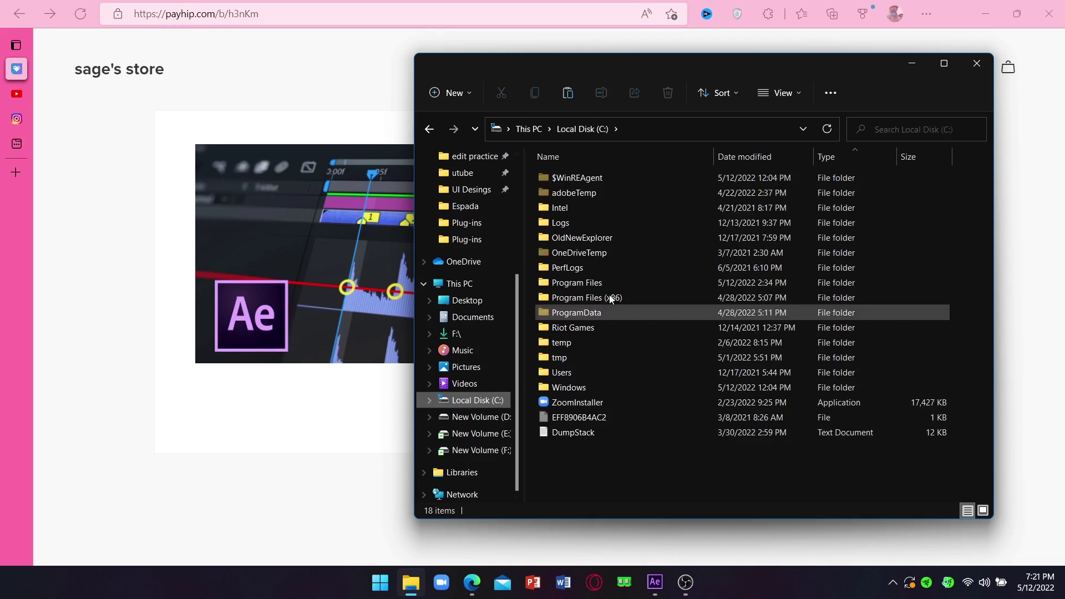
left_click(597, 281)
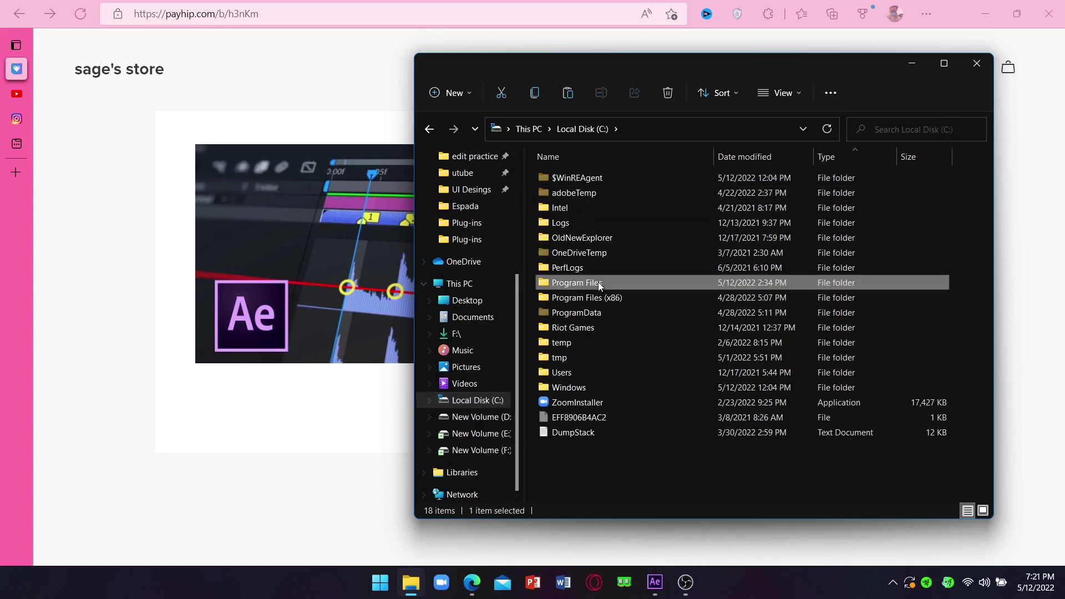
double_click(598, 282)
double_click(561, 178)
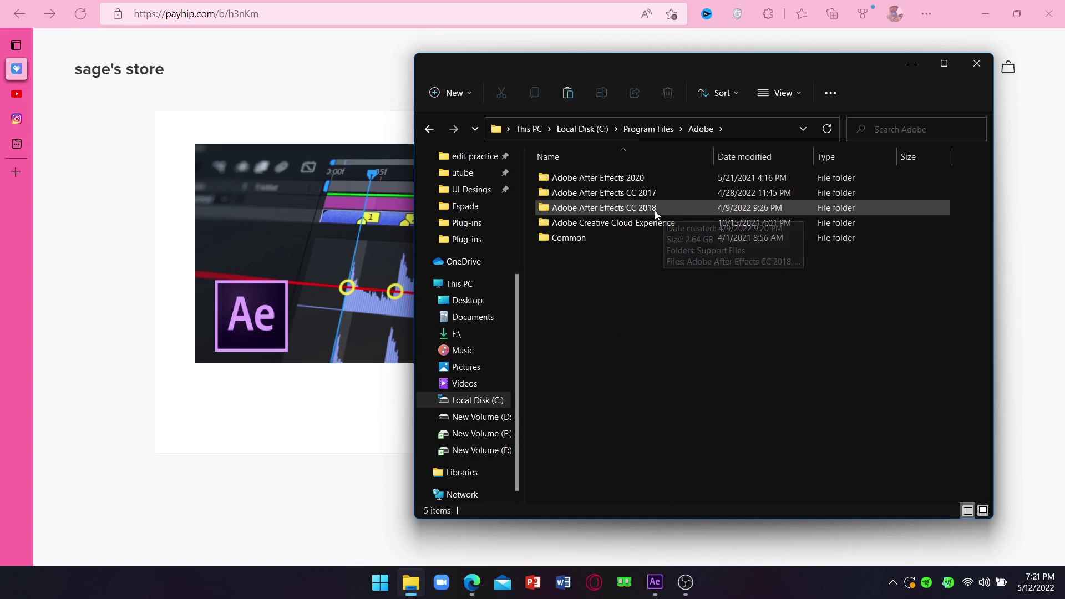
double_click(622, 207)
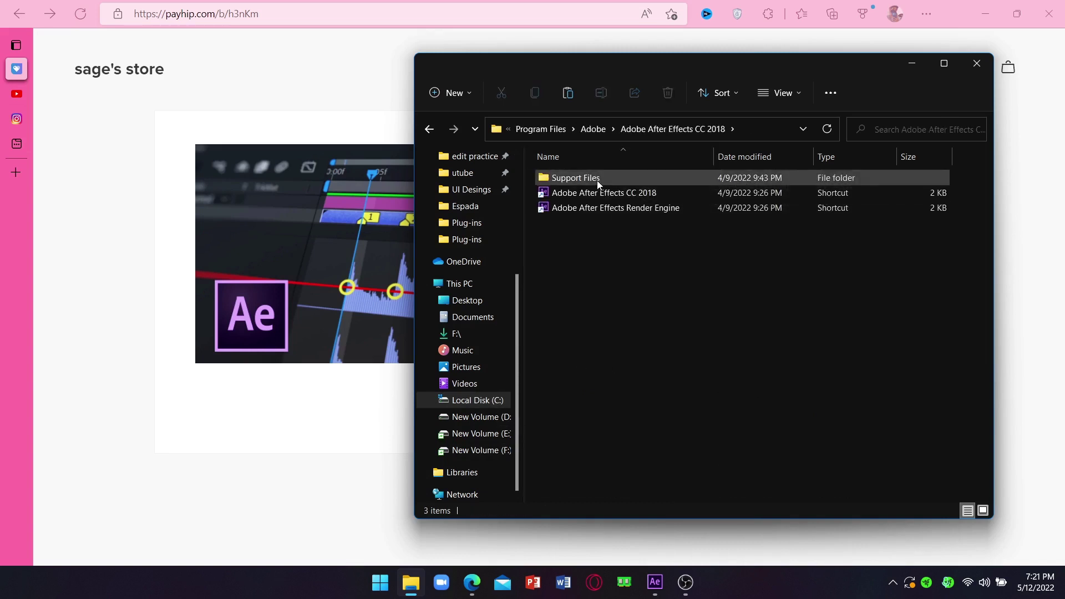
left_click(597, 181)
double_click(597, 179)
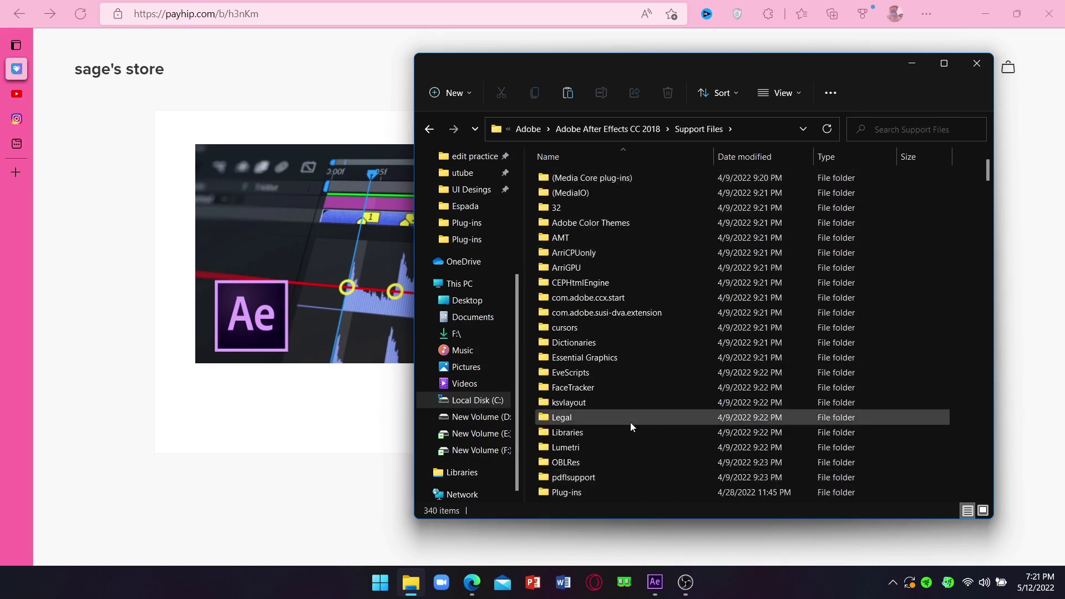
Open Scripts\ScriptUI Panels and select the Smart Threshold 1.0 script installed there
scroll(626, 420, "down", 1)
scroll(624, 419, "down", 3)
double_click(594, 404)
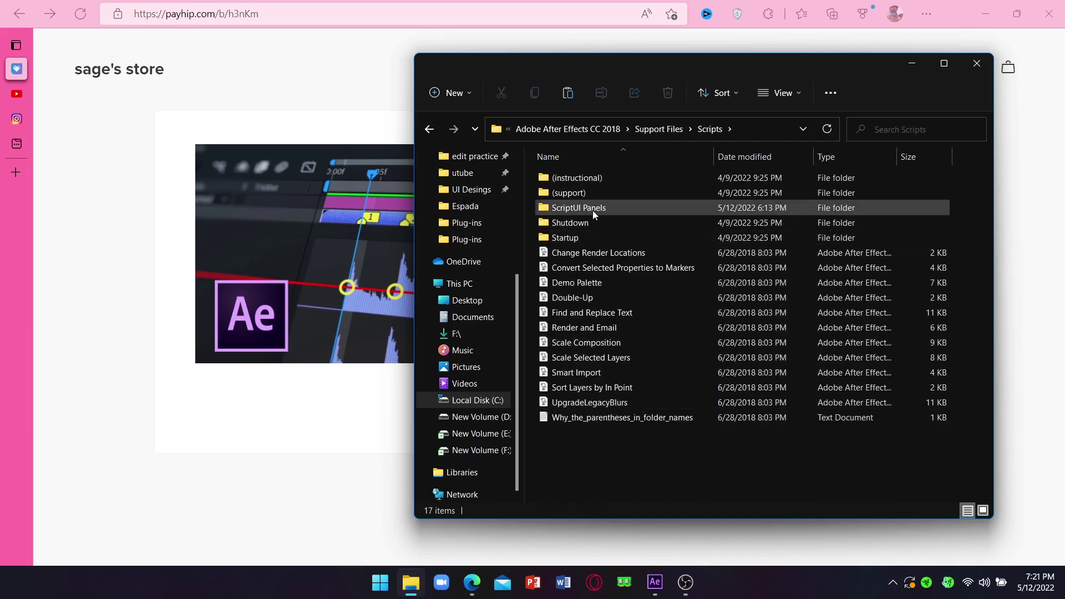
double_click(592, 210)
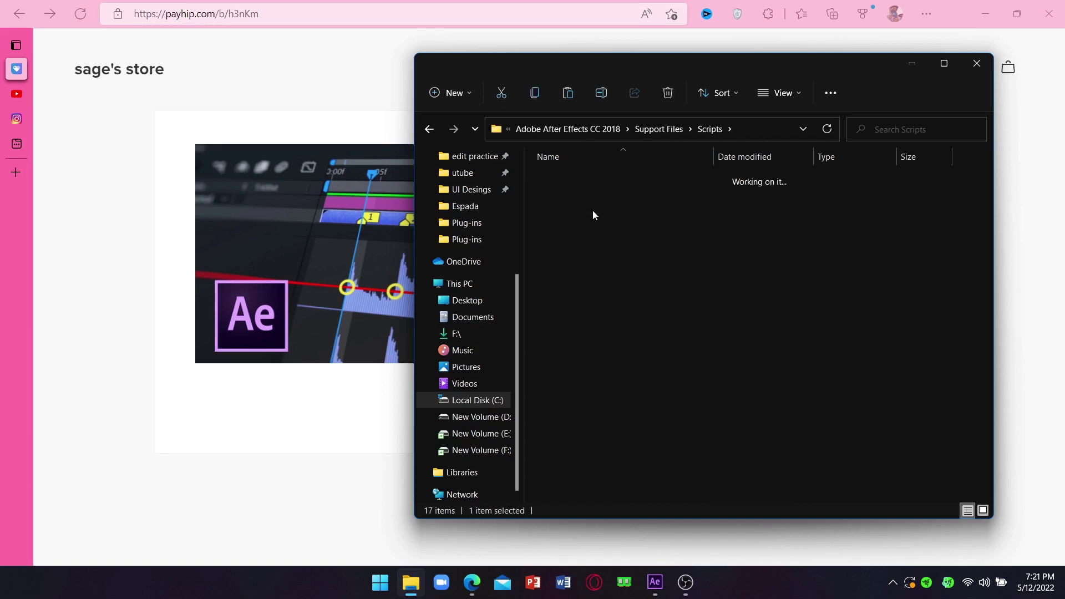
right_click(571, 327)
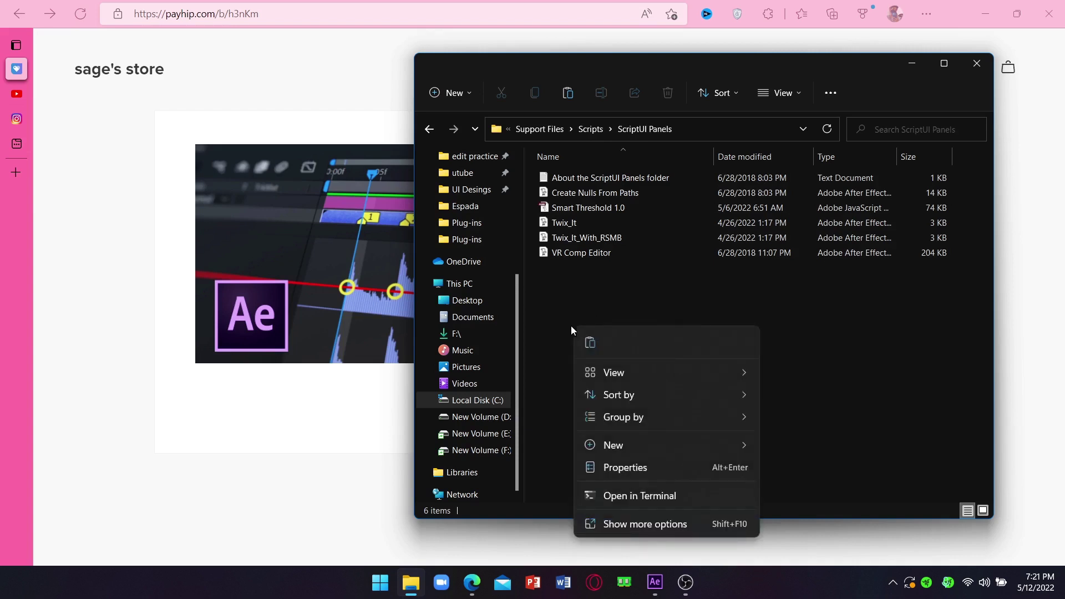
left_click(692, 518)
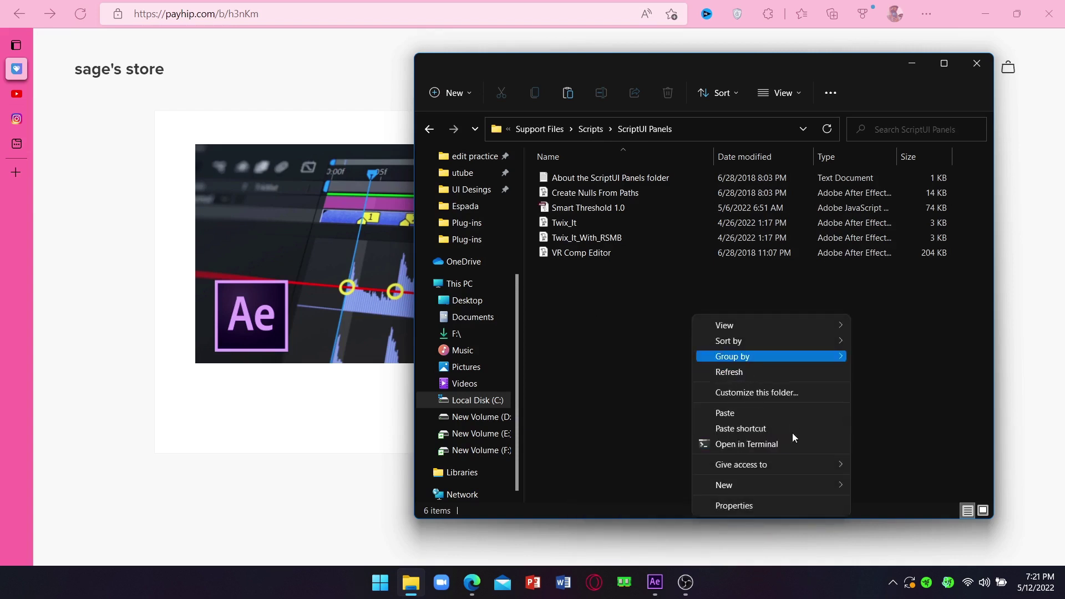
left_click(616, 367)
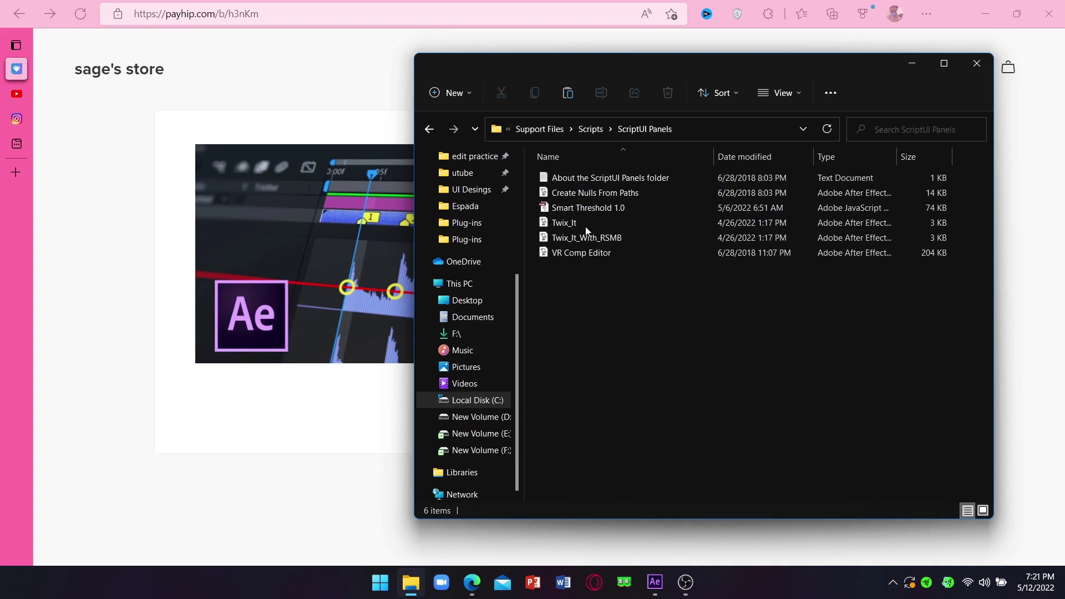
left_click(564, 222)
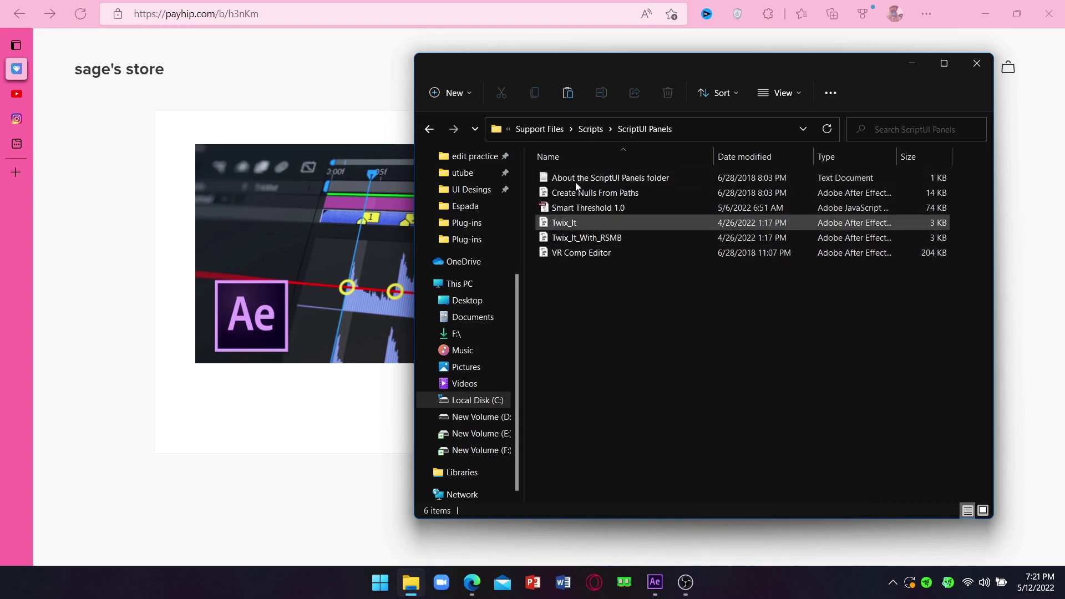
left_click(573, 208)
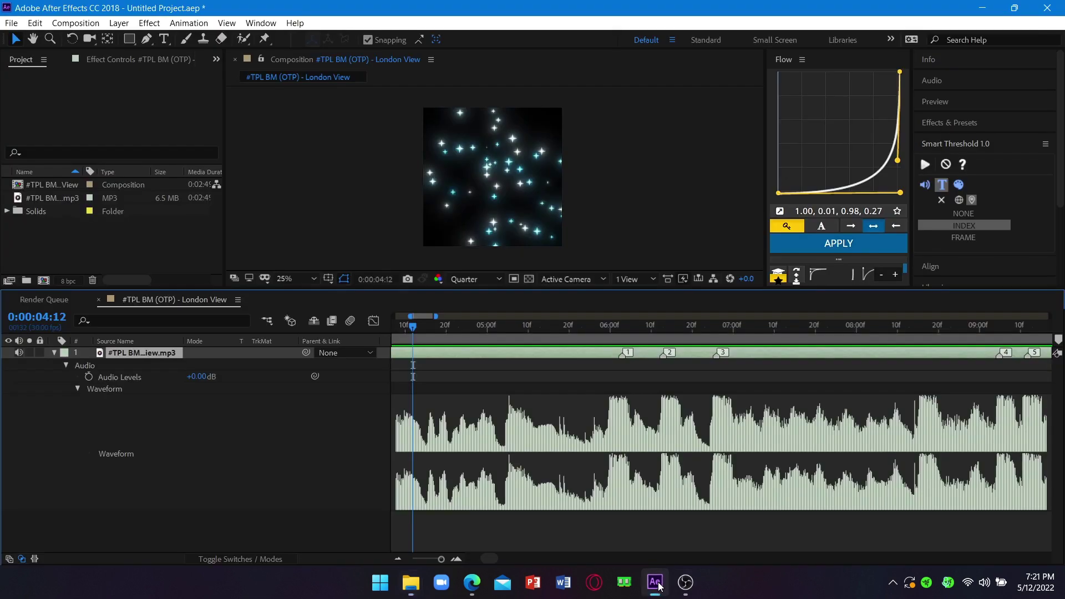
Close the Smart Threshold 1.0 panel and reopen it from Window > Smart Threshold 1.0.jsxbin
left_click(655, 581)
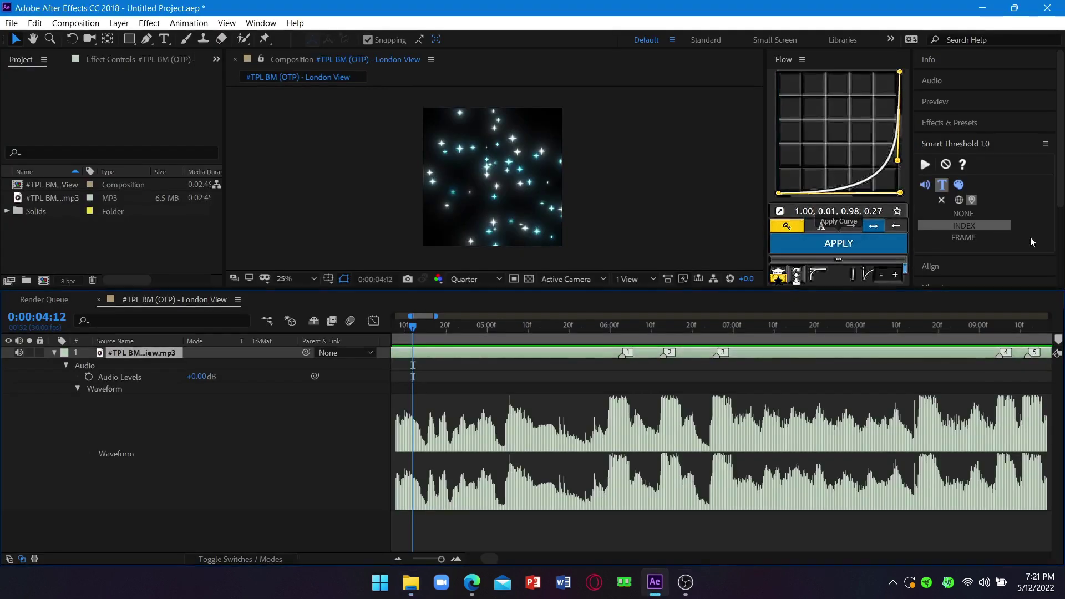
left_click(962, 151)
left_click(1044, 148)
left_click(958, 151)
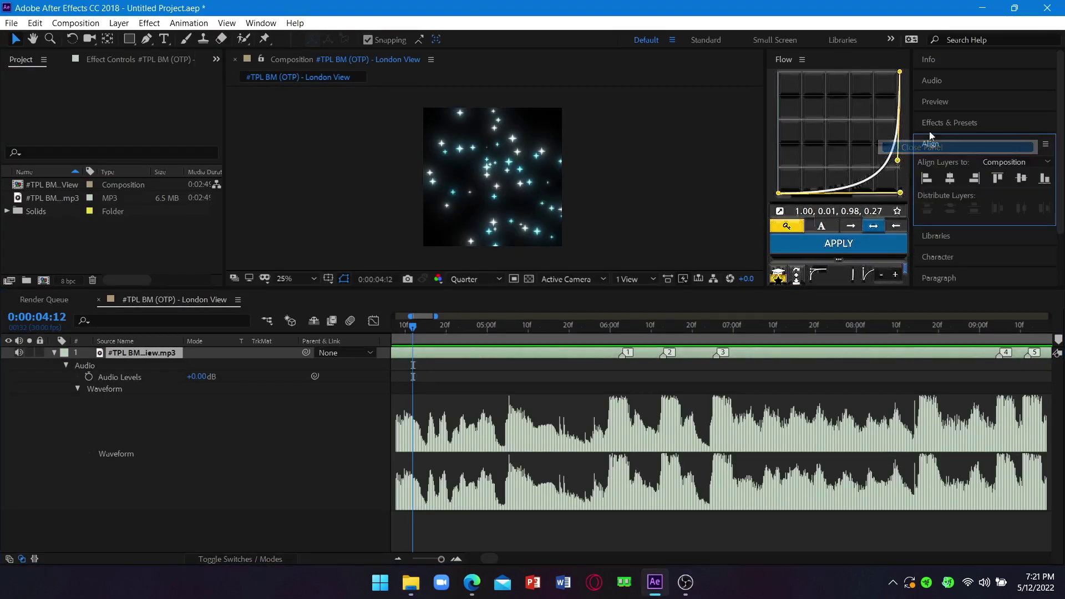
left_click(269, 24)
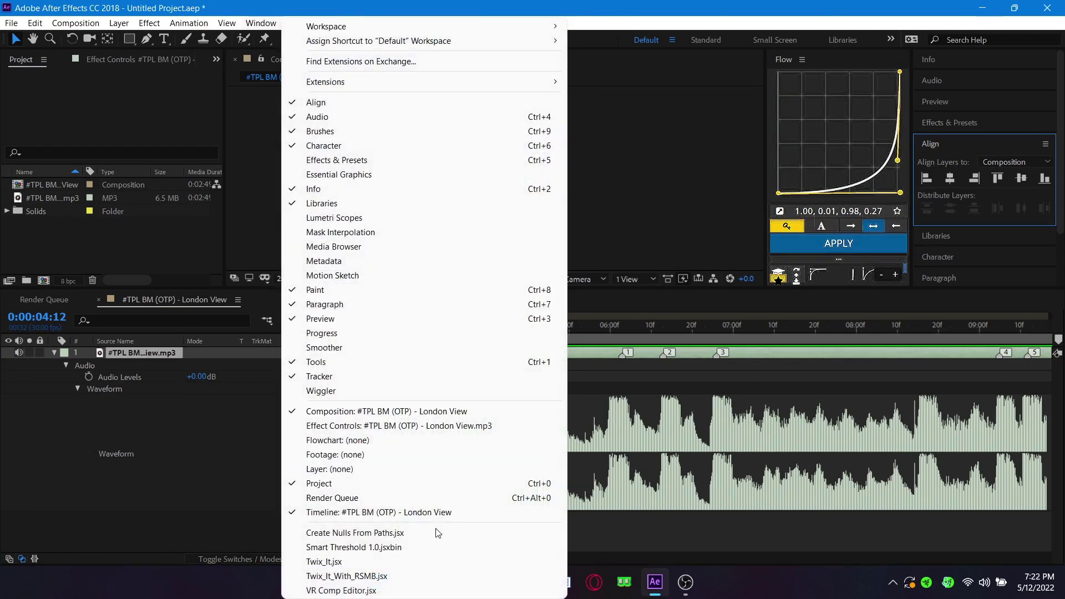
left_click(341, 548)
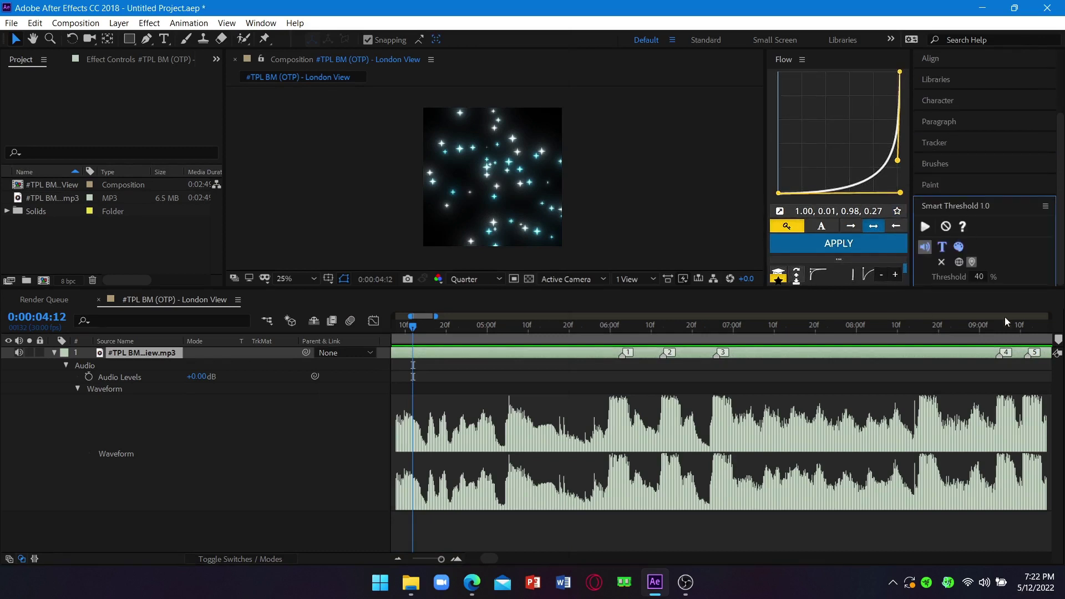
Undock the Smart Threshold 1.0 panel, then re-dock it in the right stack above Libraries and Character
left_click(1046, 205)
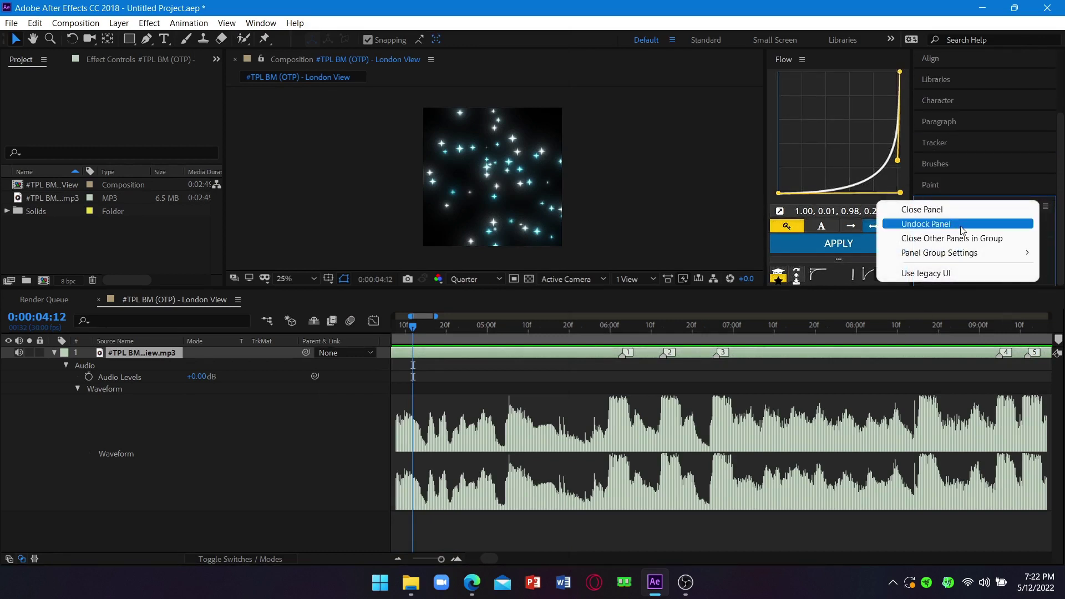
left_click(920, 224)
mouse_move(959, 188)
left_mouse_down()
mouse_move(383, 114)
mouse_move(727, 176)
mouse_move(939, 225)
mouse_move(964, 245)
left_mouse_up()
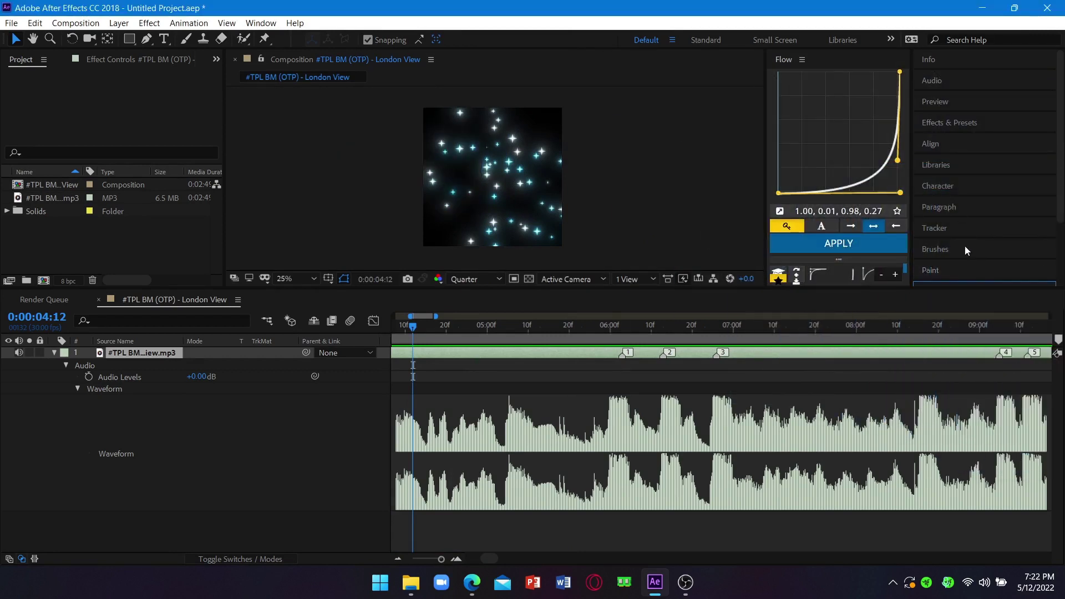
left_click(950, 283)
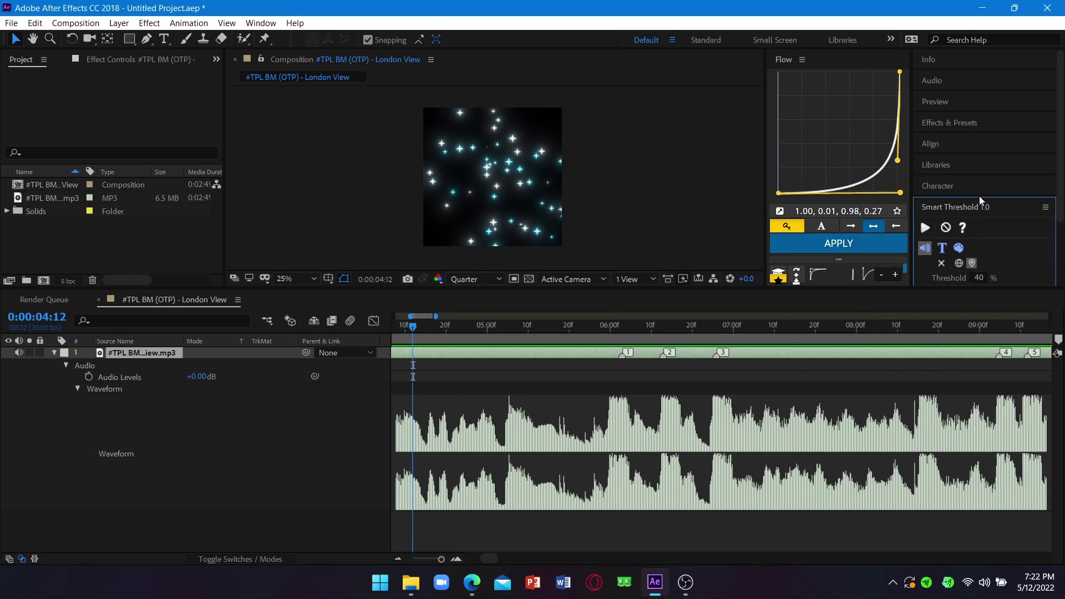
left_click_drag(979, 195, 970, 168)
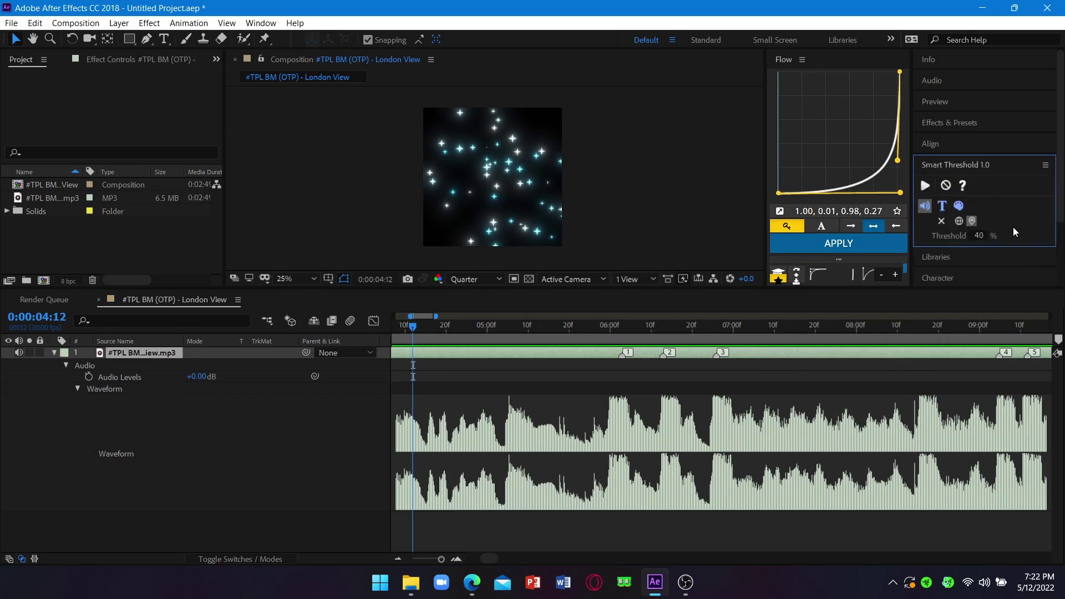